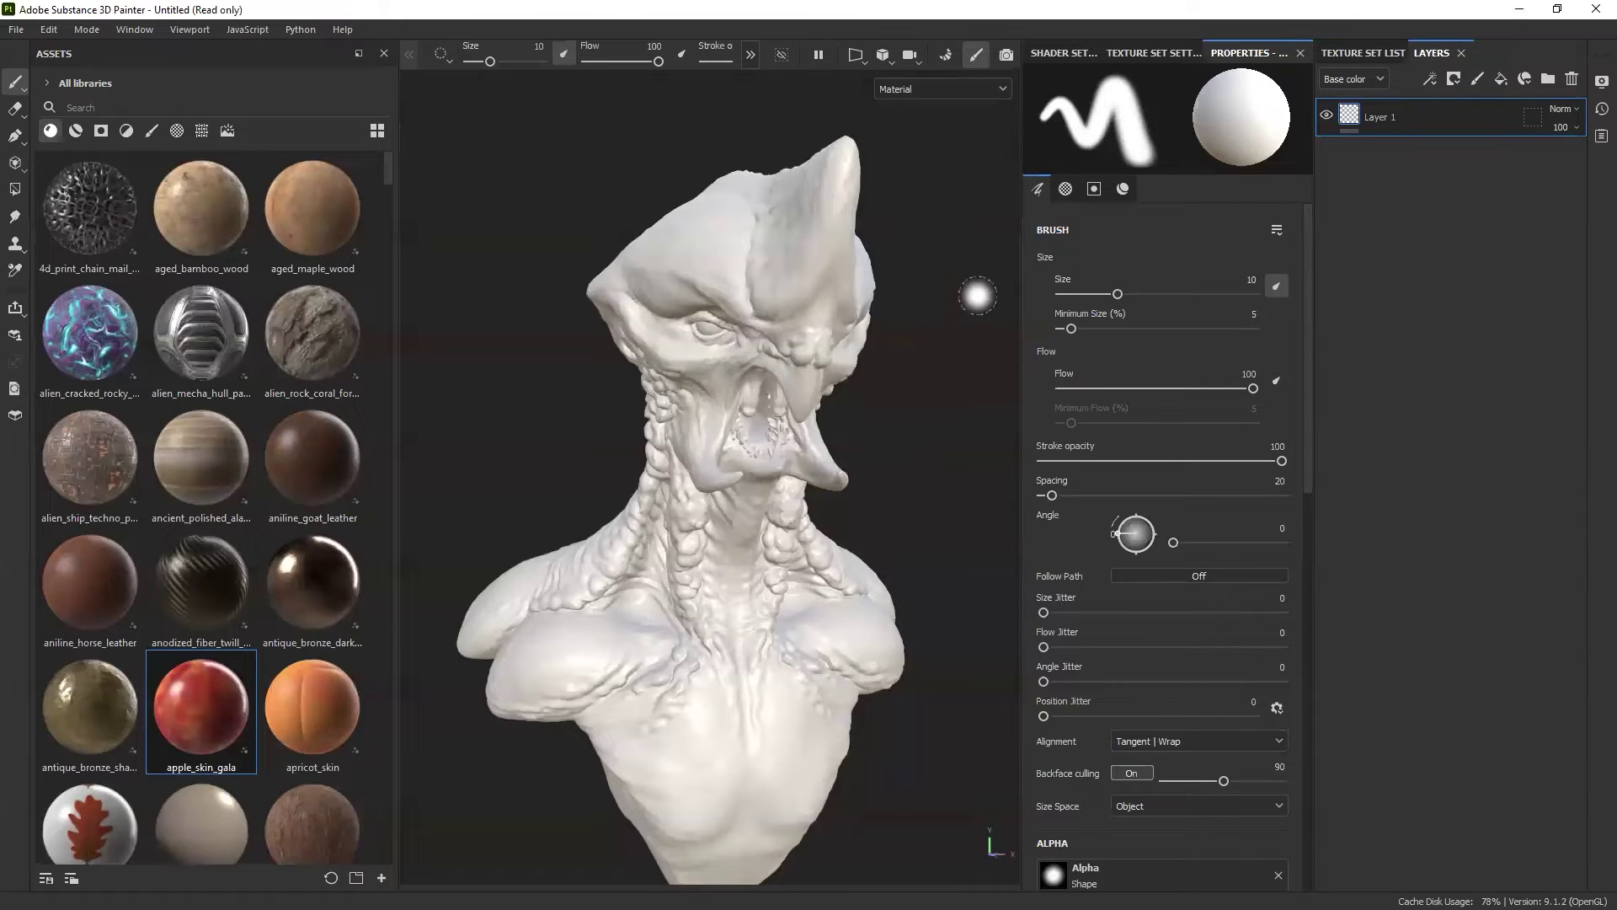
- Set the viewport camera's field of view to 31 degrees in Display Settings
{"action": "left_click_drag", "start_coordinate": [943, 326], "coordinate": [927, 314], "text": "alt"}
{"action": "left_click", "coordinate": [1597, 83]}
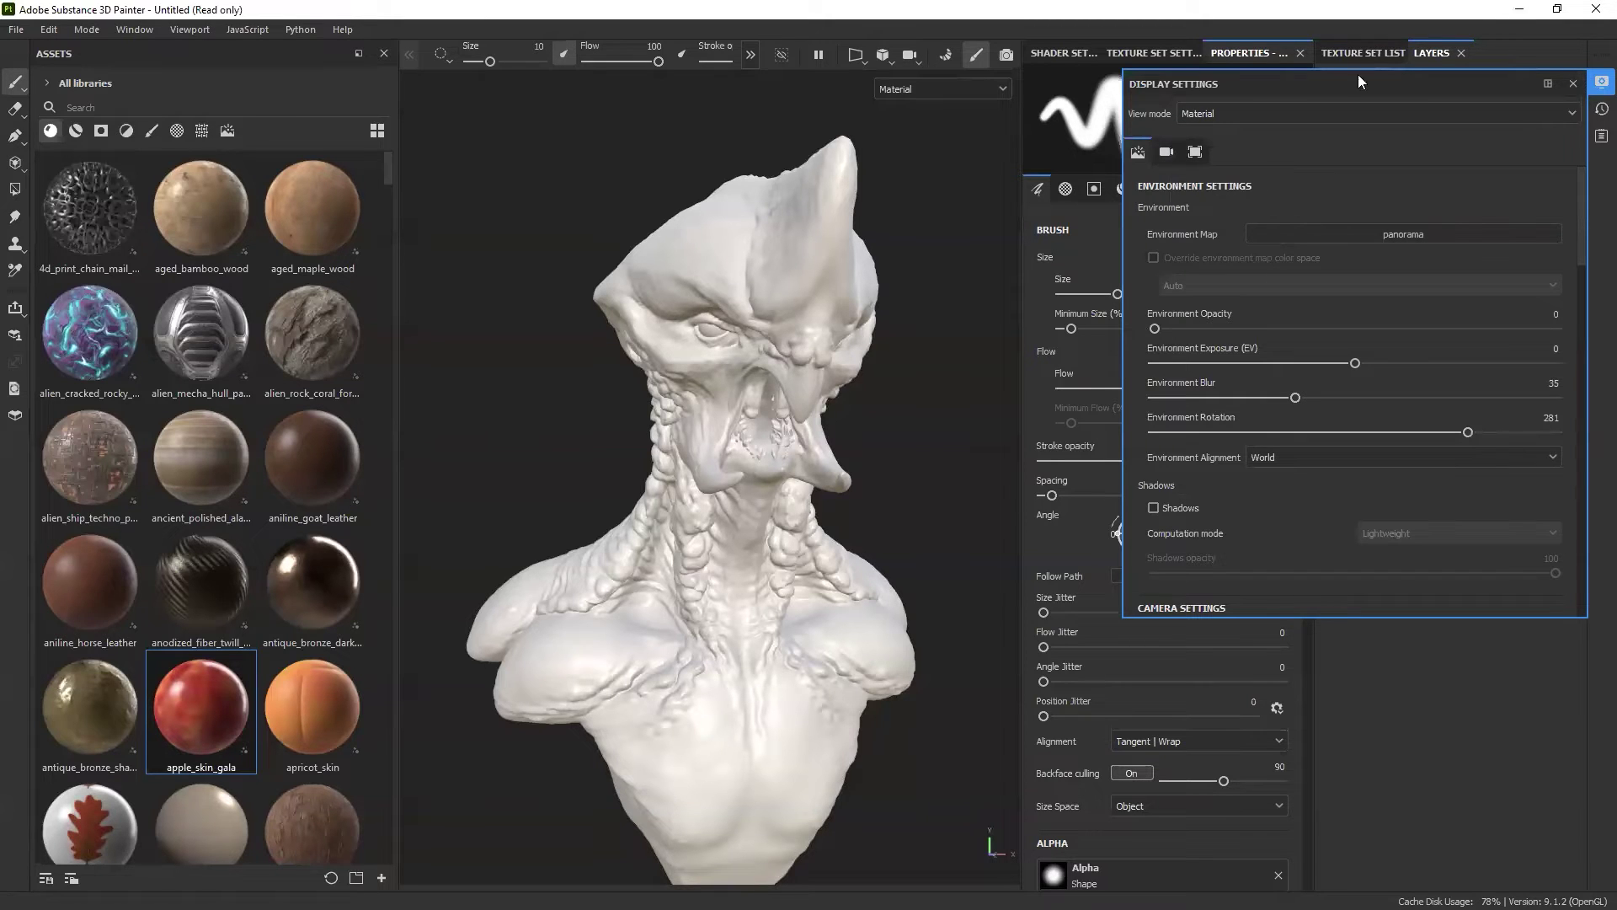
{"action": "left_click", "coordinate": [1168, 153]}
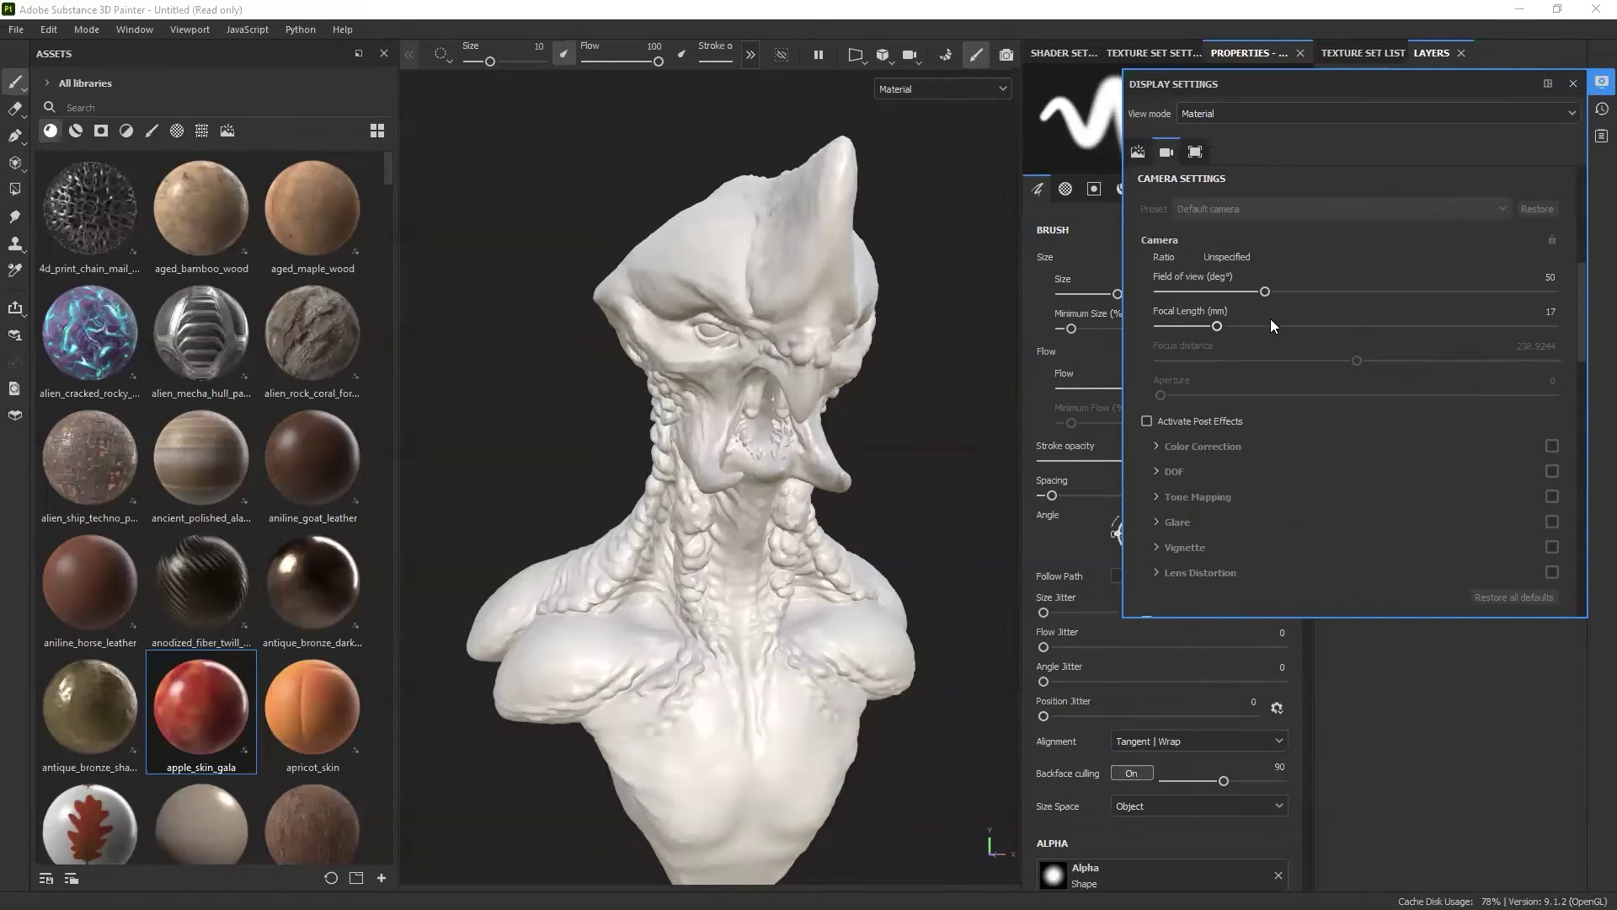
{"action": "left_click_drag", "start_coordinate": [1265, 293], "coordinate": [1222, 291]}
{"action": "mouse_move", "coordinate": [701, 252]}
{"action": "left_mouse_down", "text": "alt"}
{"action": "mouse_move", "coordinate": [938, 397]}
{"action": "mouse_move", "coordinate": [866, 390]}
{"action": "mouse_move", "coordinate": [865, 444]}
{"action": "mouse_move", "coordinate": [885, 433]}
{"action": "left_mouse_up", "text": "alt"}
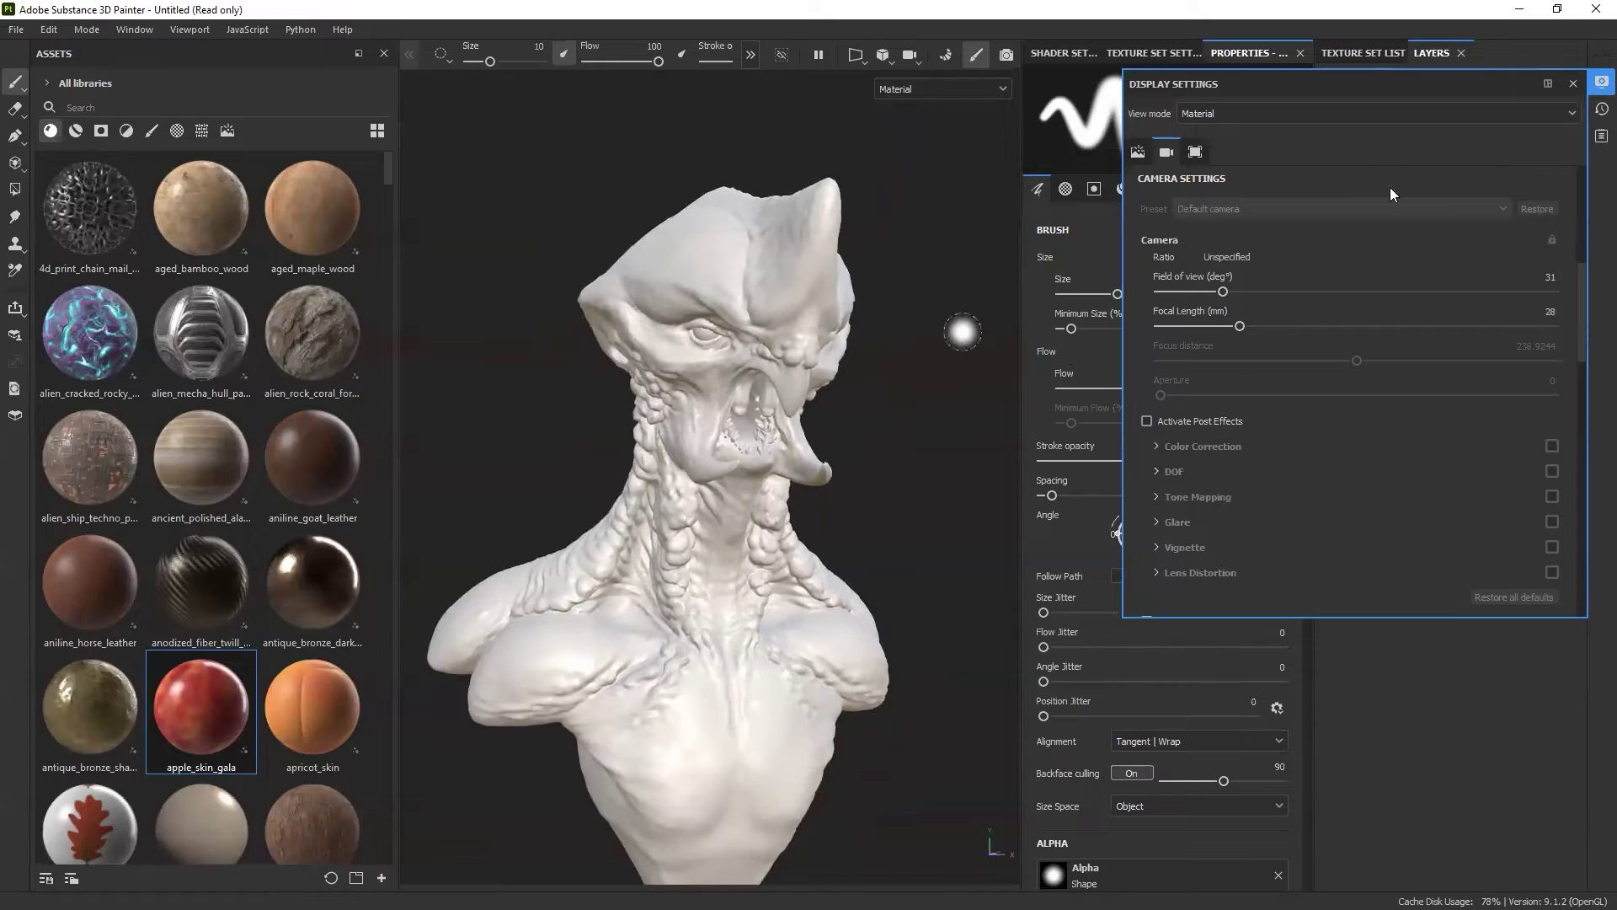
{"action": "left_click", "coordinate": [1572, 85]}
- Orbit the bust back to a frontal view to check the narrower perspective
{"action": "mouse_move", "coordinate": [1000, 313]}
{"action": "left_mouse_down", "text": "alt"}
{"action": "mouse_move", "coordinate": [917, 321]}
{"action": "mouse_move", "coordinate": [924, 346]}
{"action": "left_mouse_up", "text": "alt"}
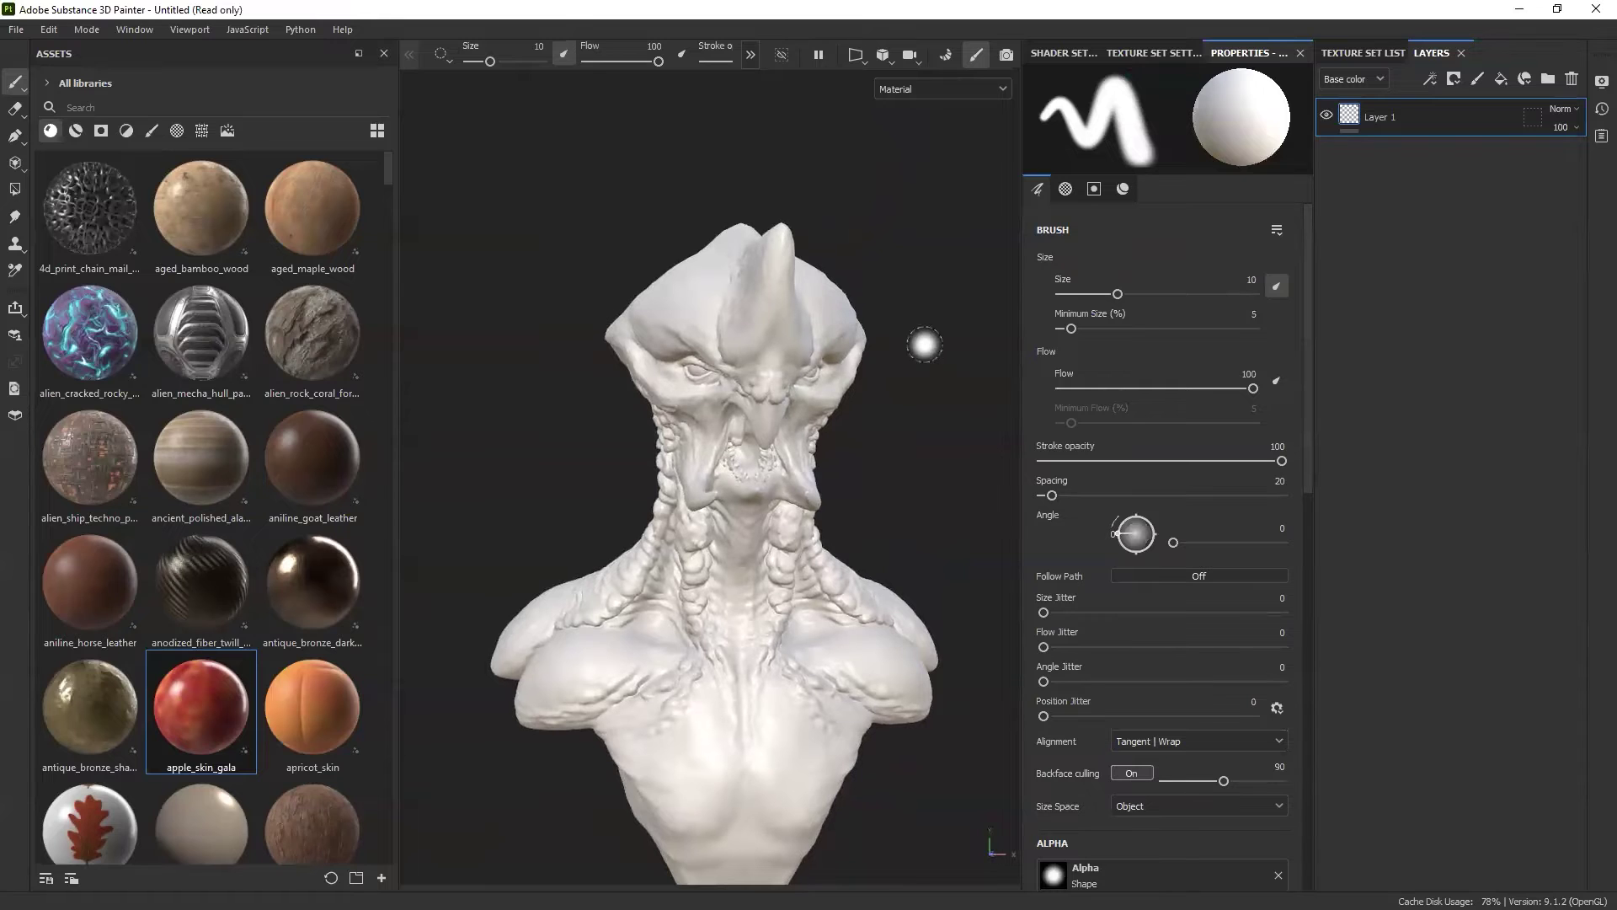
{"action": "left_click_drag", "start_coordinate": [924, 344], "coordinate": [921, 340], "text": "alt"}
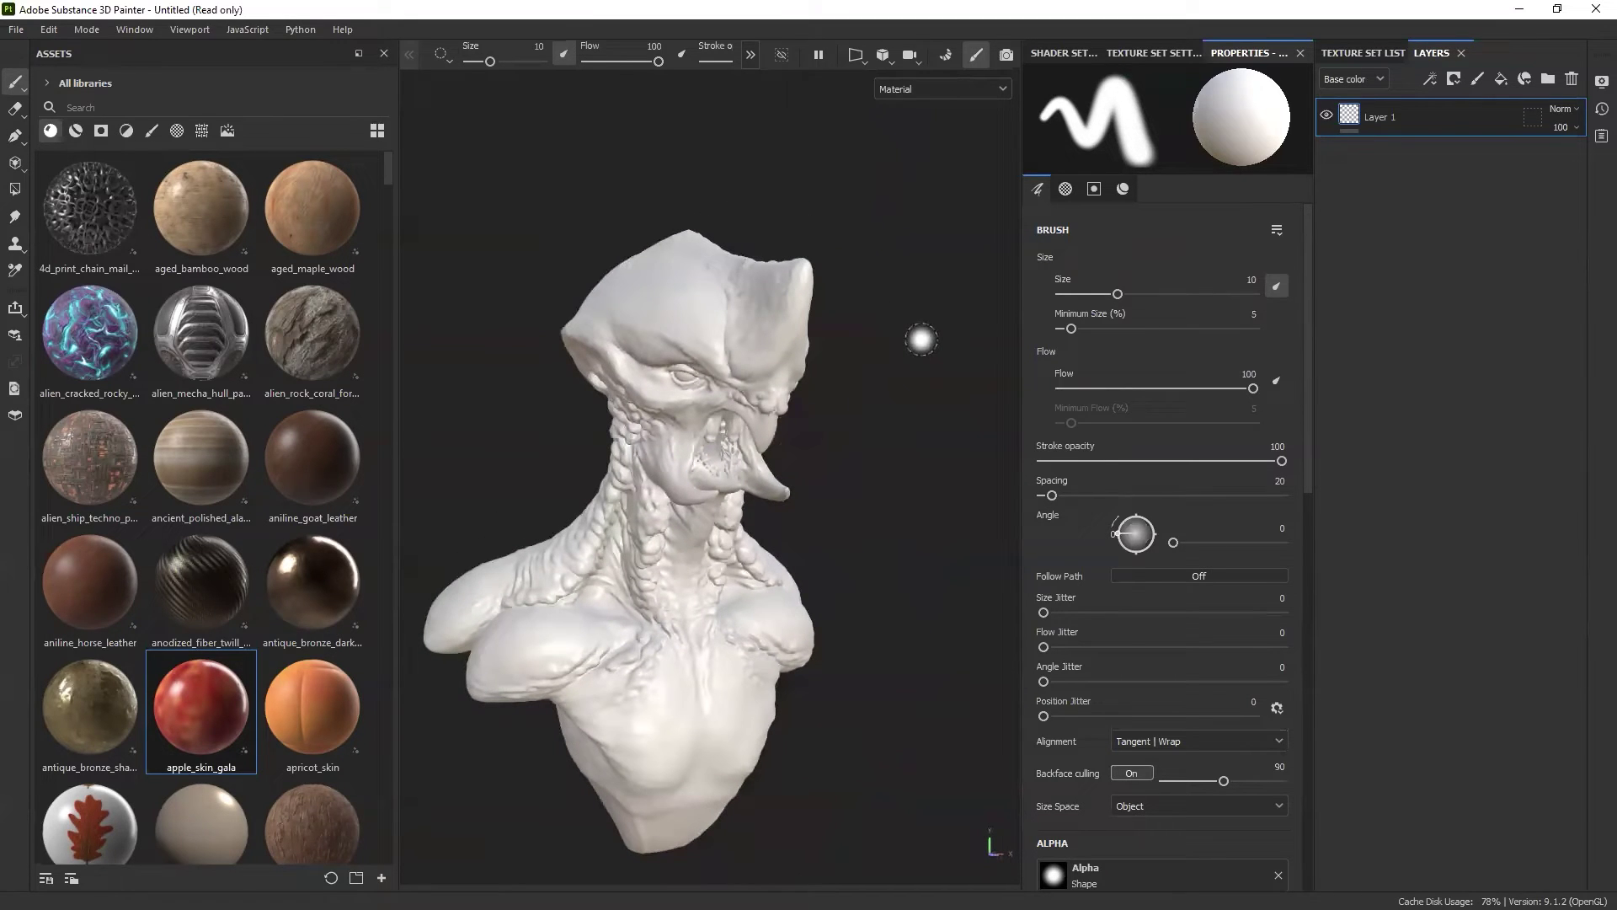
{"action": "left_click_drag", "start_coordinate": [895, 382], "coordinate": [905, 363], "text": "alt"}
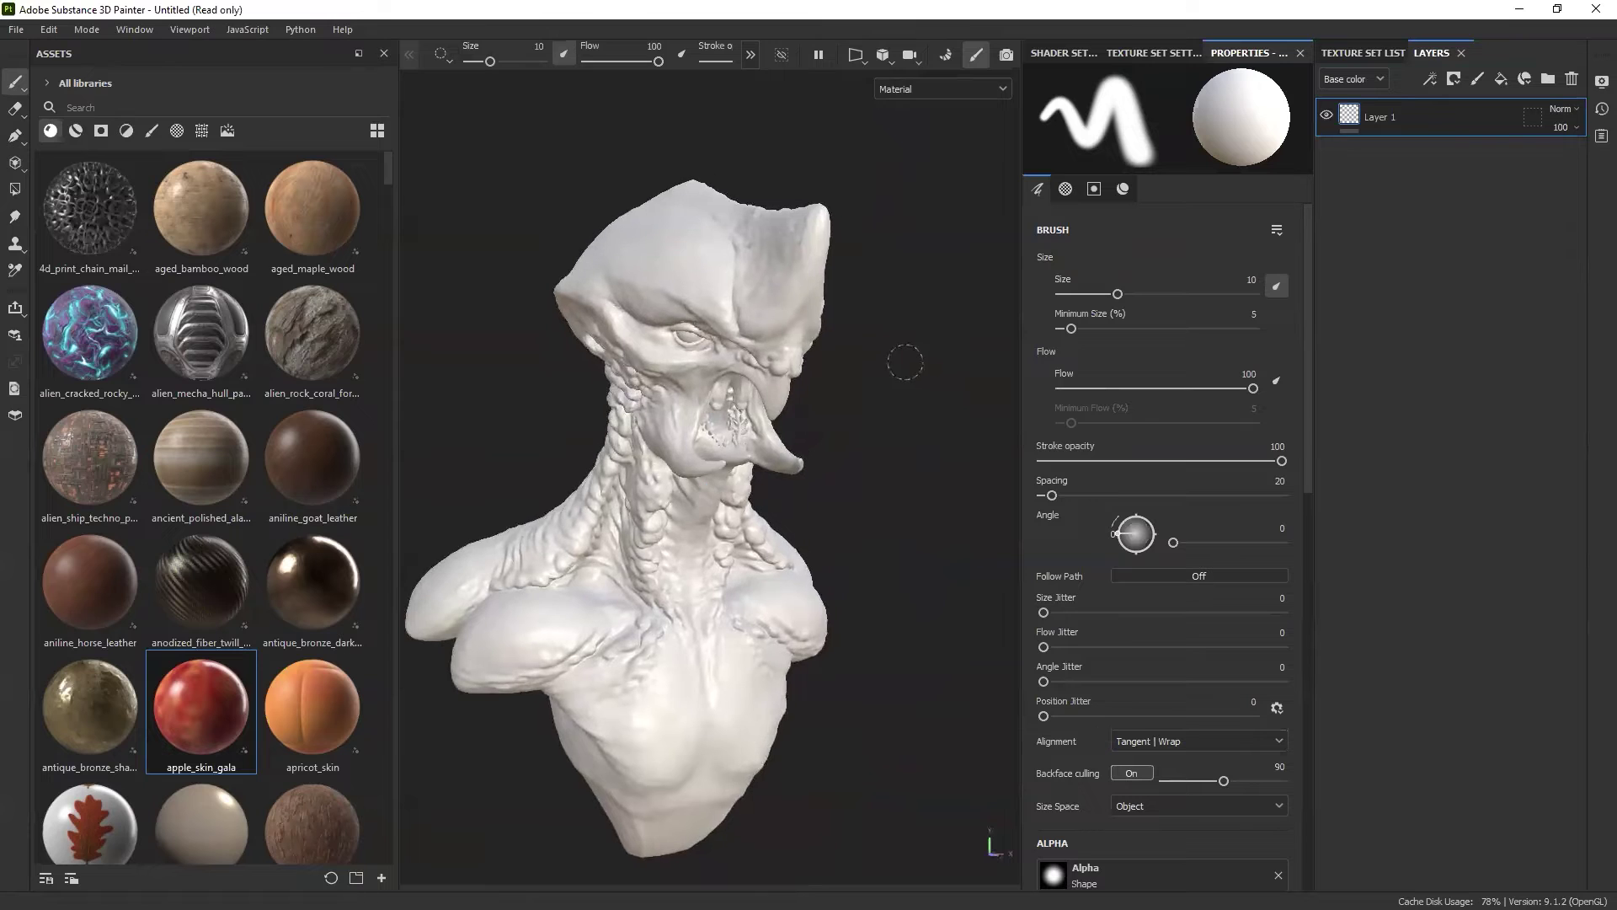
{"action": "mouse_move", "coordinate": [913, 422]}
{"action": "left_mouse_down", "text": "alt"}
{"action": "mouse_move", "coordinate": [891, 354]}
{"action": "mouse_move", "coordinate": [903, 219]}
{"action": "left_mouse_up", "text": "alt"}
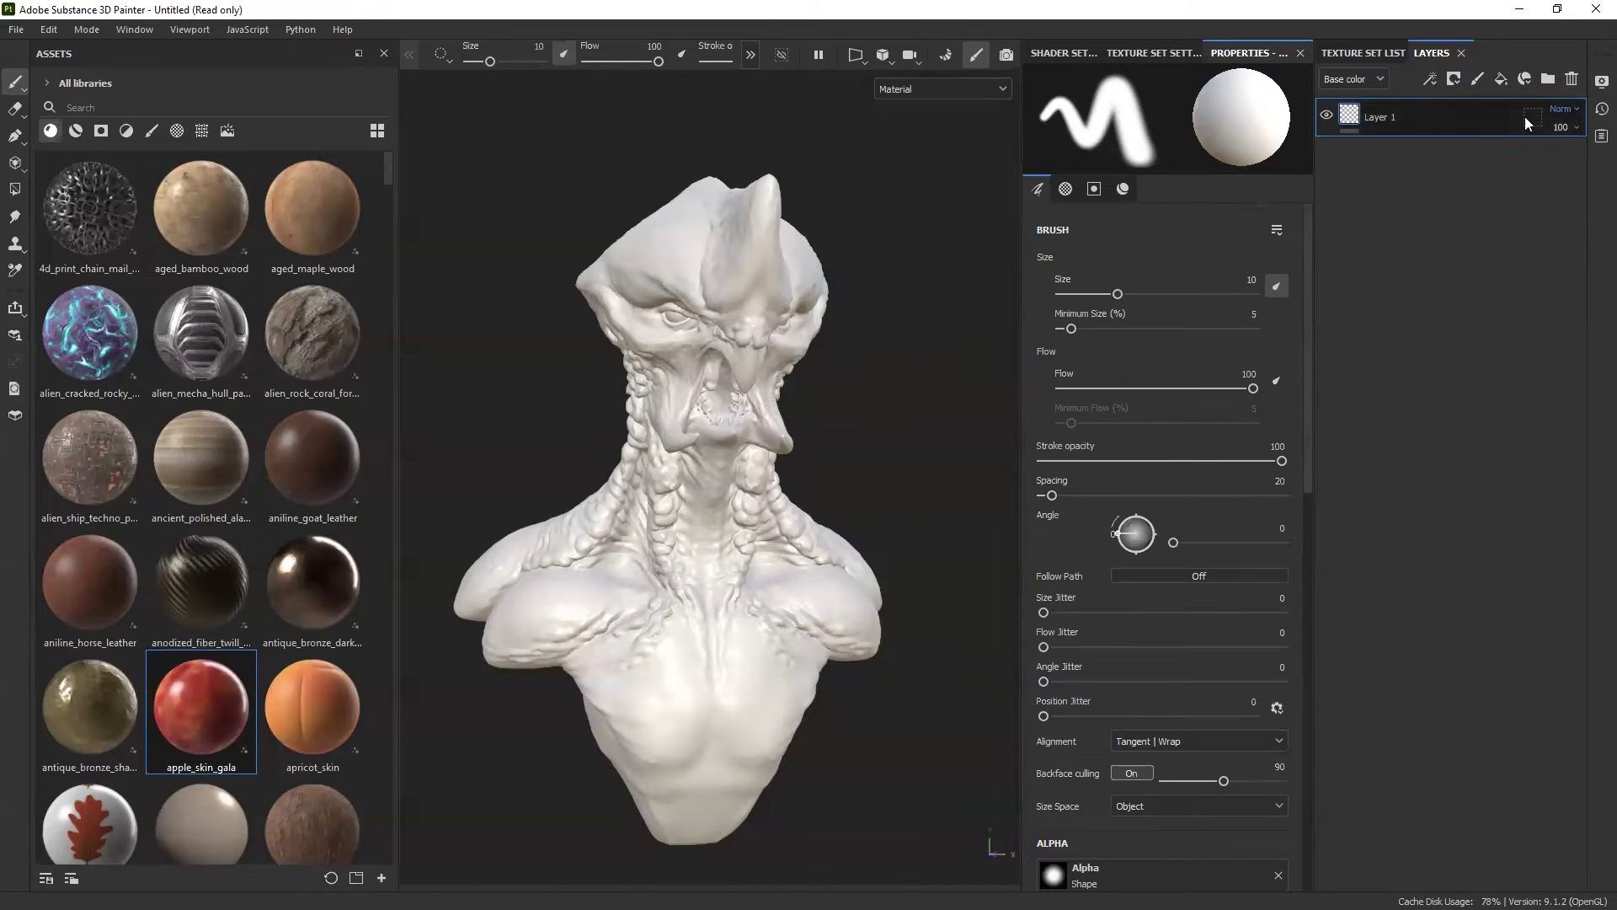
- Switch to Texture Set Settings and enter Bake Mesh Maps mode for Creature_low
{"action": "left_click", "coordinate": [1152, 52]}
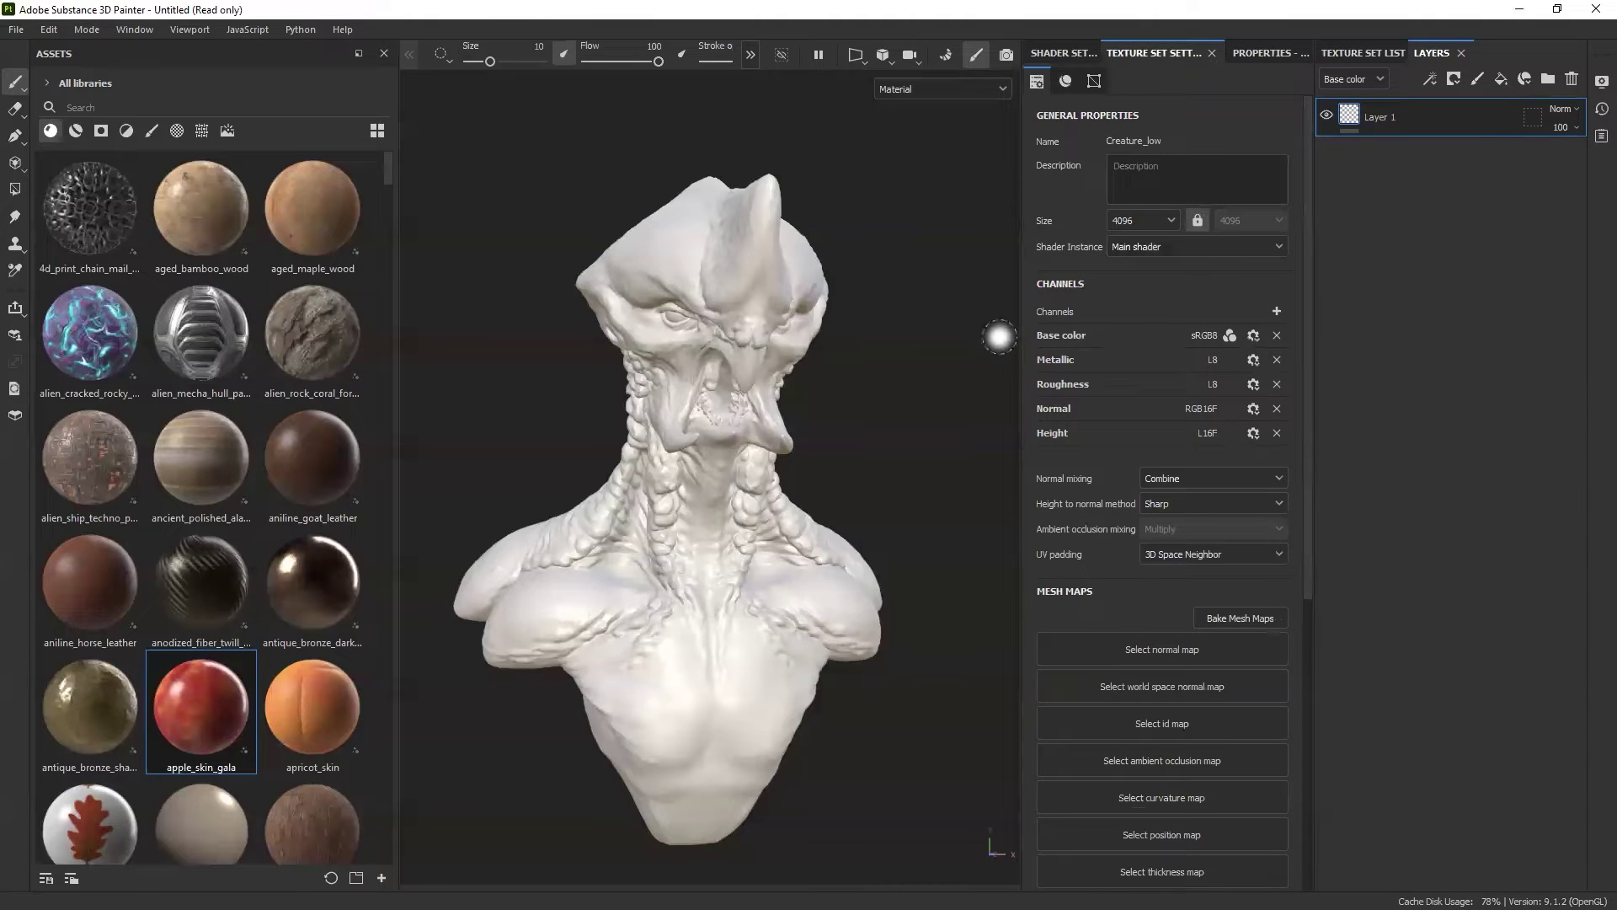
{"action": "left_click", "coordinate": [1240, 617]}
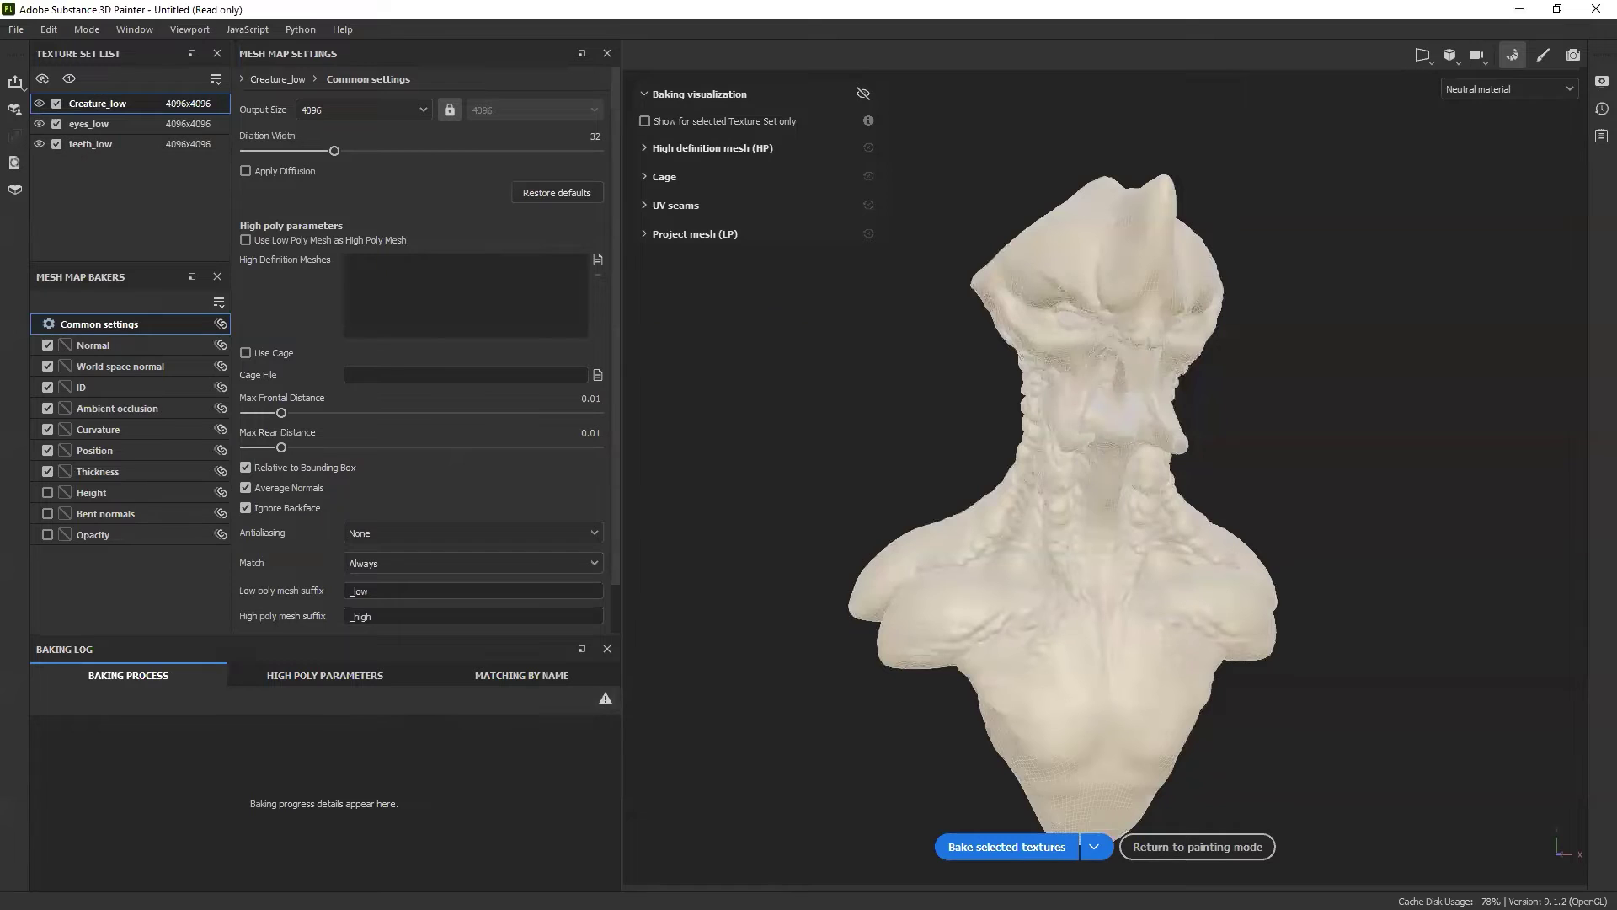
- Load the high-poly creature mesh file as the high definition mesh and zoom onto the face
{"action": "left_click", "coordinate": [598, 259]}
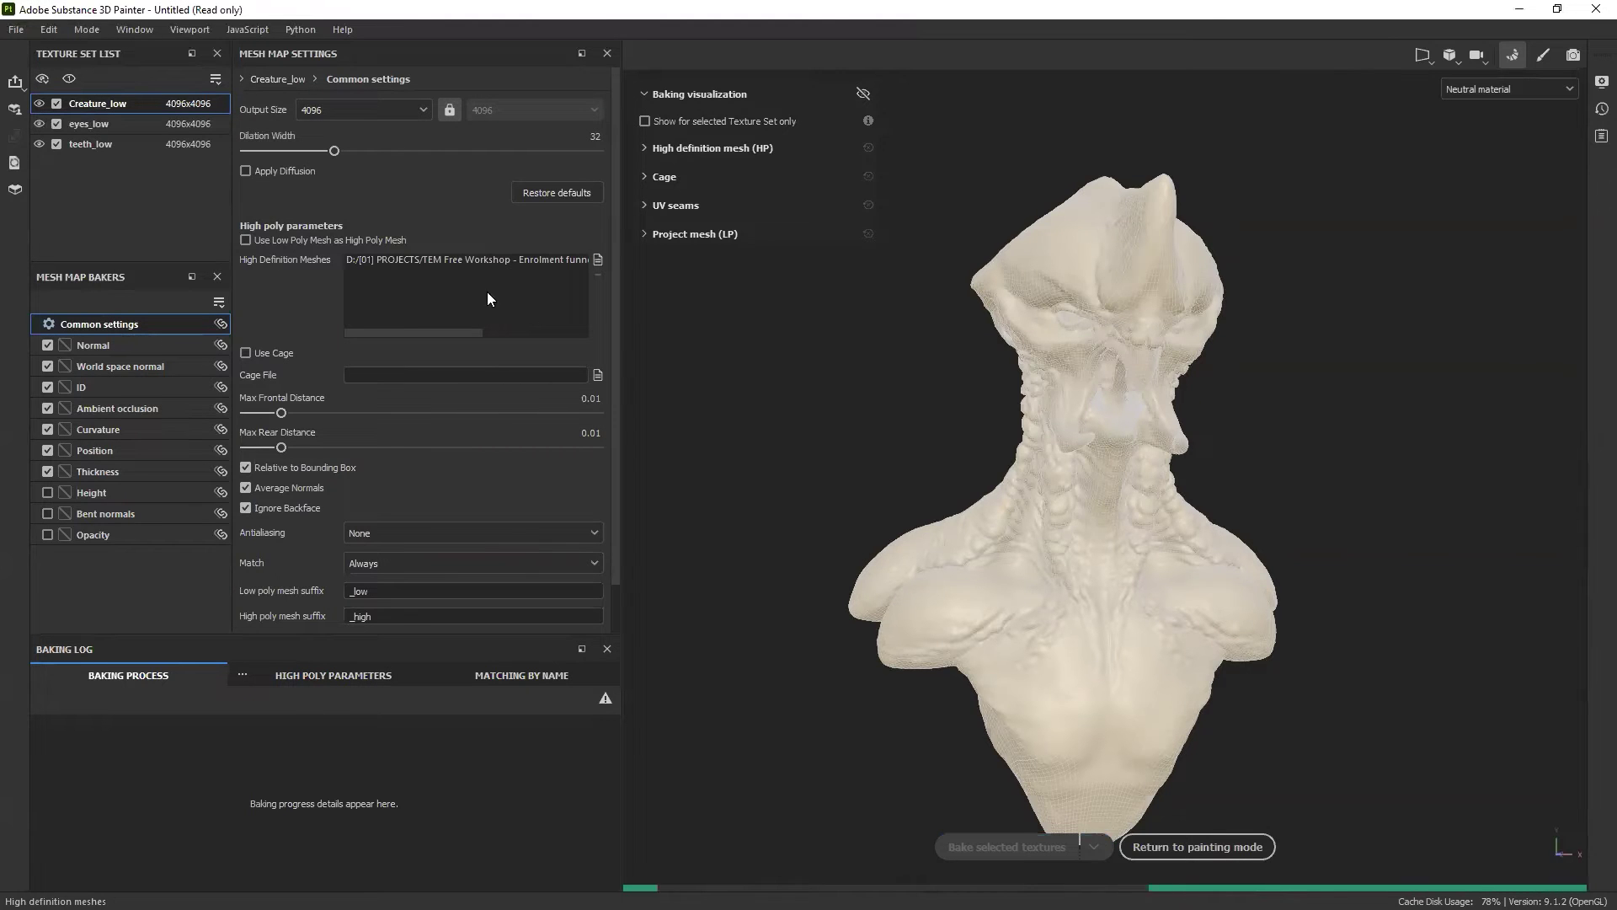
{"action": "left_click_drag", "start_coordinate": [617, 325], "coordinate": [464, 320]}
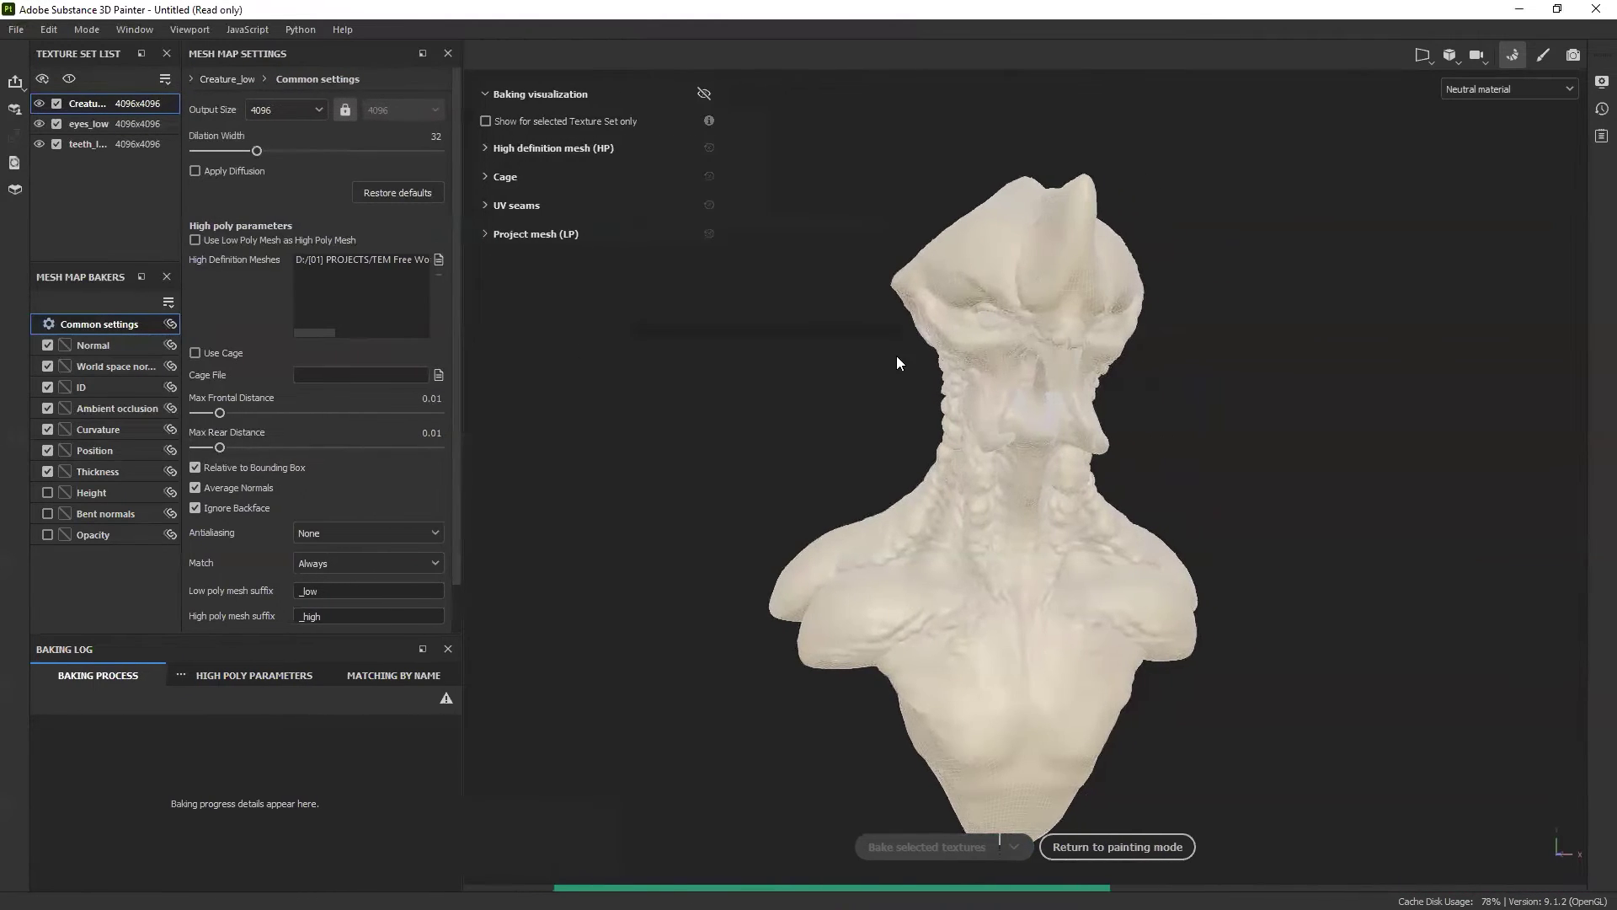
{"action": "scroll", "coordinate": [1068, 389], "scroll_direction": "up", "scroll_amount": 3}
{"action": "left_click_drag", "start_coordinate": [1068, 389], "coordinate": [1230, 422], "text": "alt"}
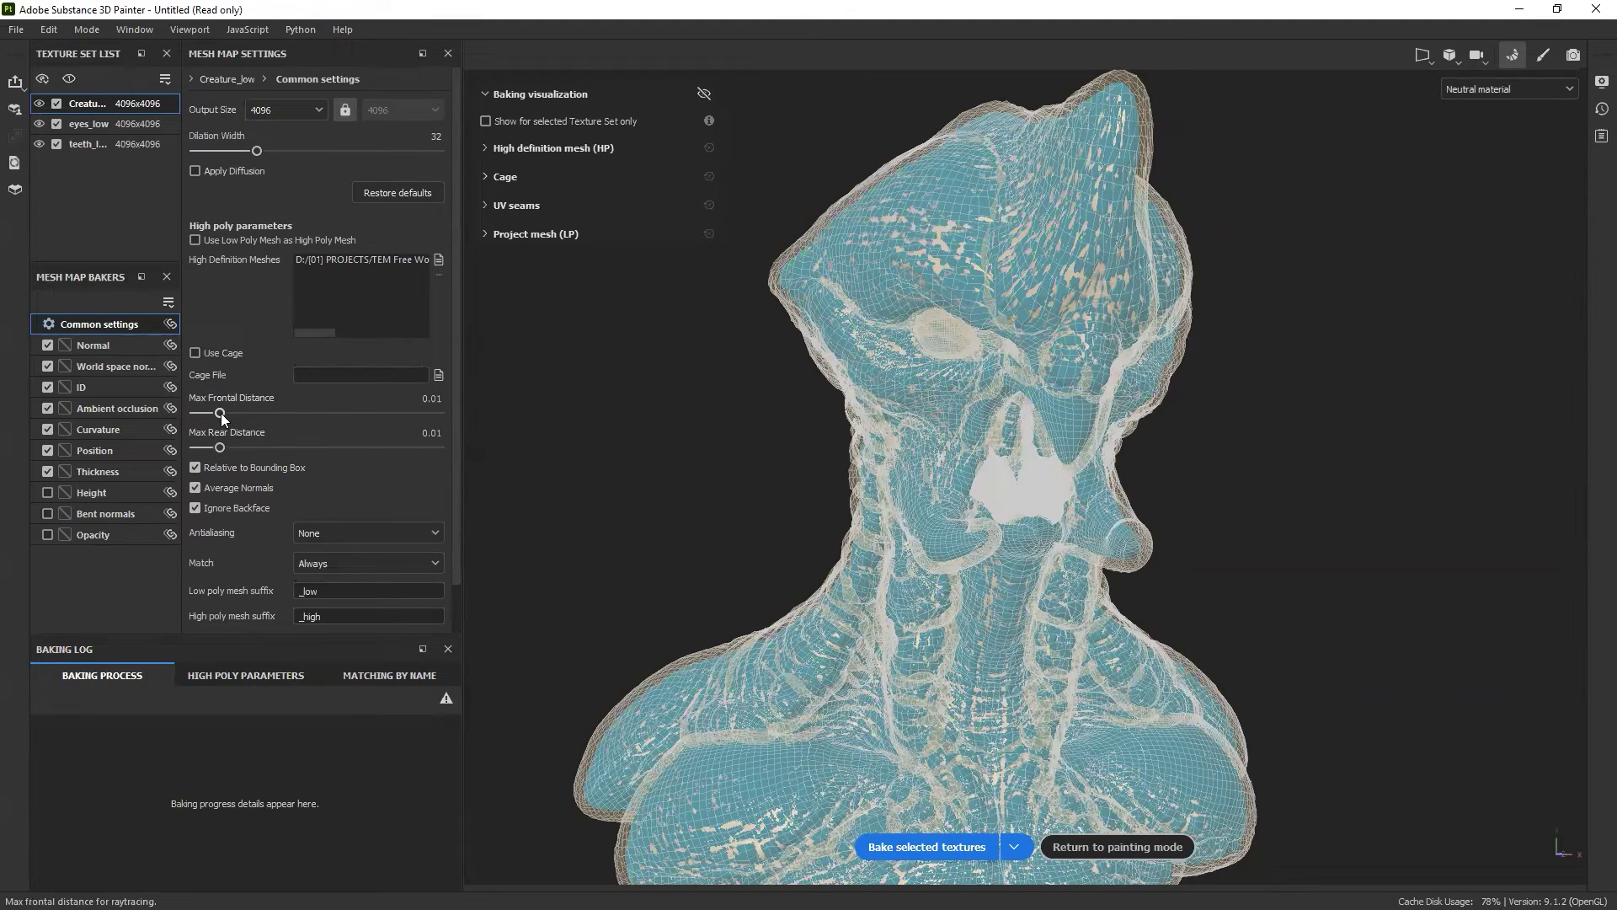
- Tune Max Frontal Distance to 0.0049 until the red ray-miss areas disappear
{"action": "mouse_move", "coordinate": [221, 413]}
{"action": "left_mouse_down"}
{"action": "mouse_move", "coordinate": [263, 412]}
{"action": "mouse_move", "coordinate": [204, 409]}
{"action": "left_mouse_up"}
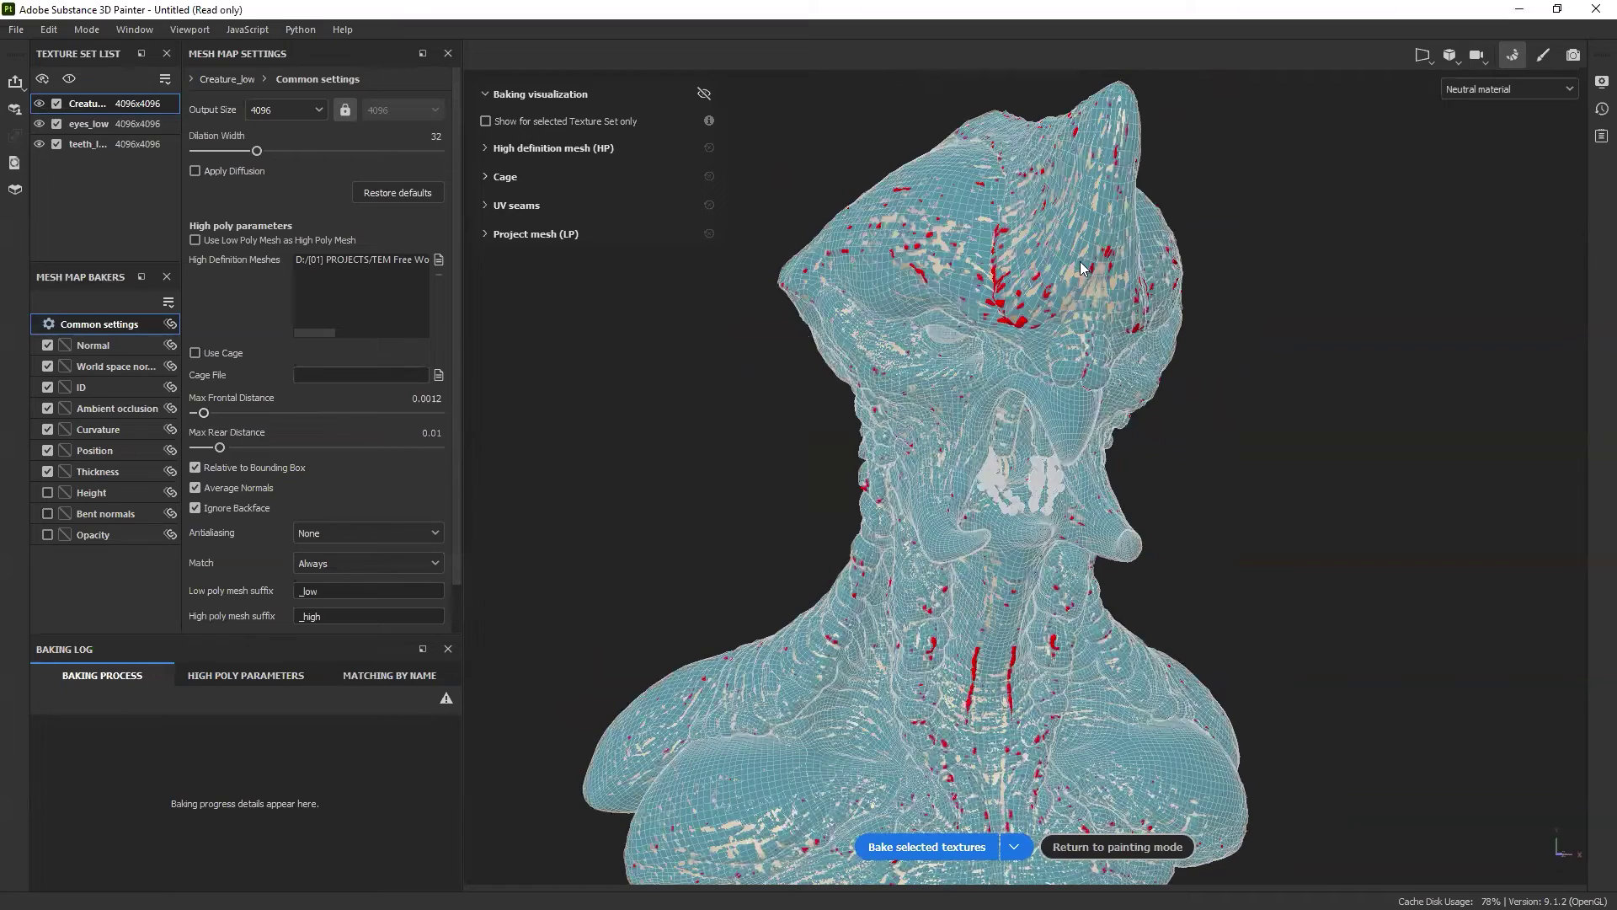
{"action": "left_click_drag", "start_coordinate": [926, 432], "coordinate": [1067, 331], "text": "alt"}
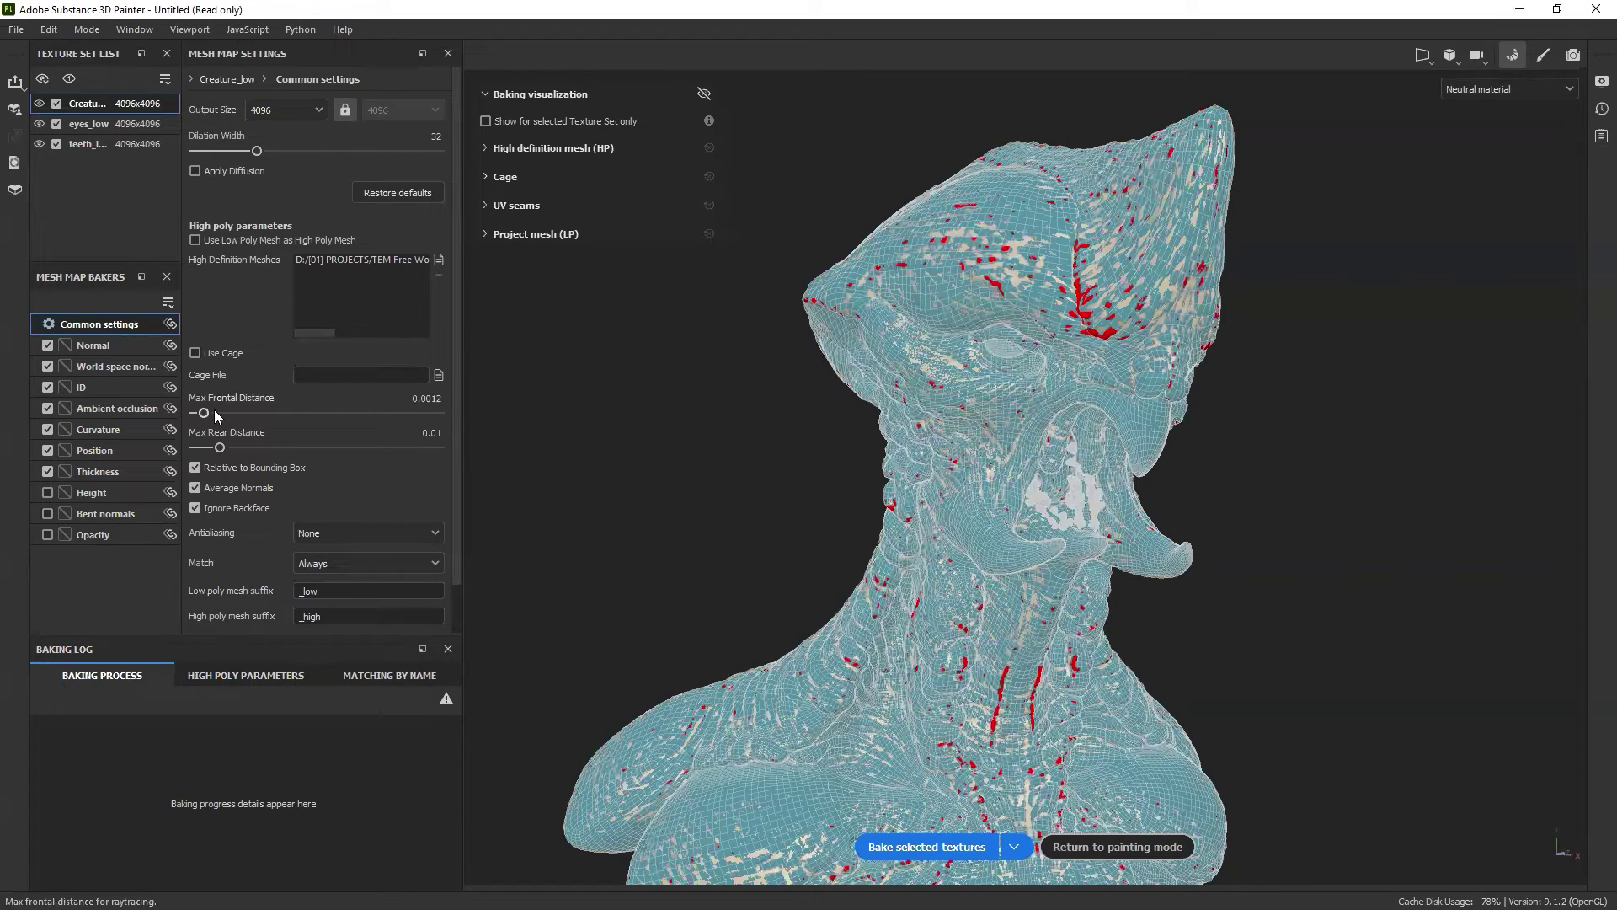
{"action": "left_click_drag", "start_coordinate": [206, 414], "coordinate": [212, 410]}
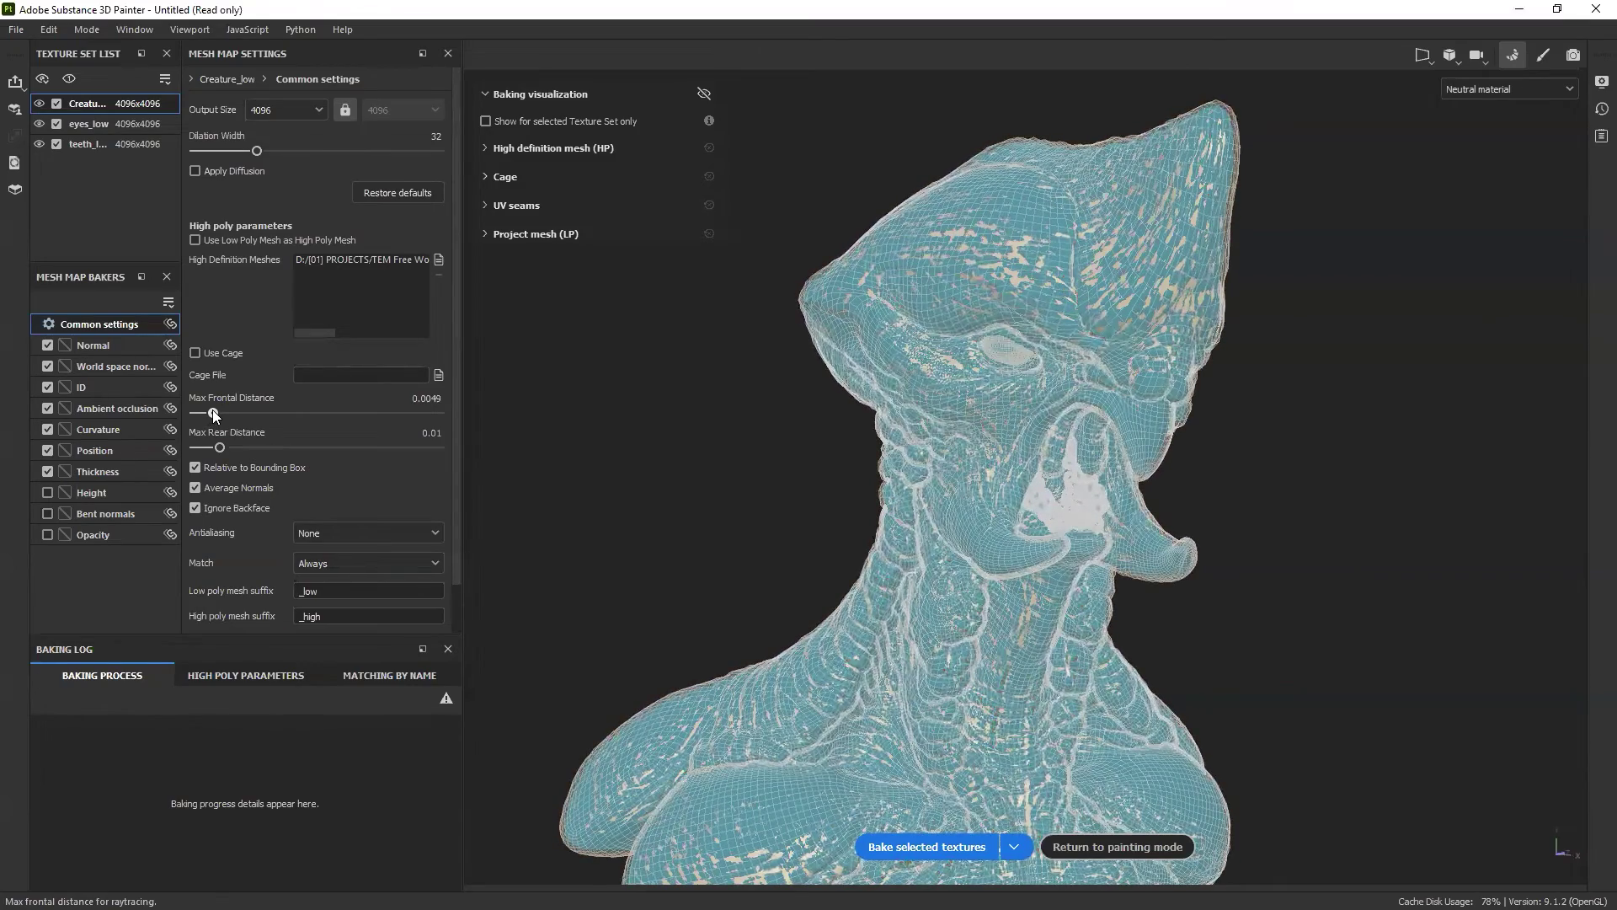
{"action": "left_click_drag", "start_coordinate": [834, 503], "coordinate": [1011, 401], "text": "alt"}
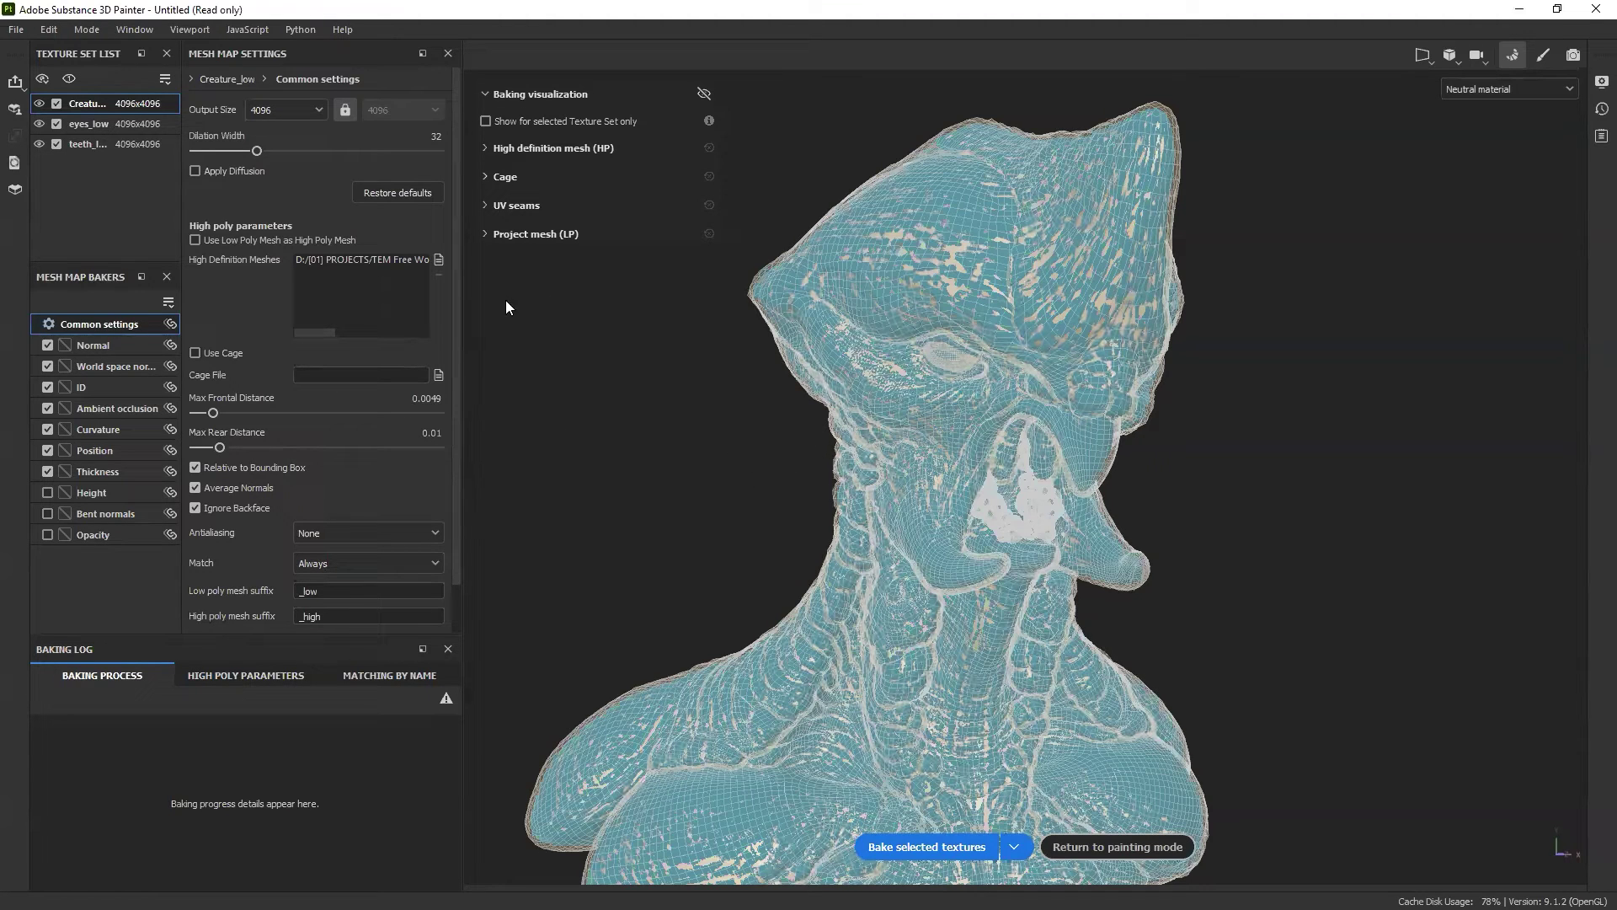
{"action": "left_click_drag", "start_coordinate": [456, 265], "coordinate": [456, 371]}
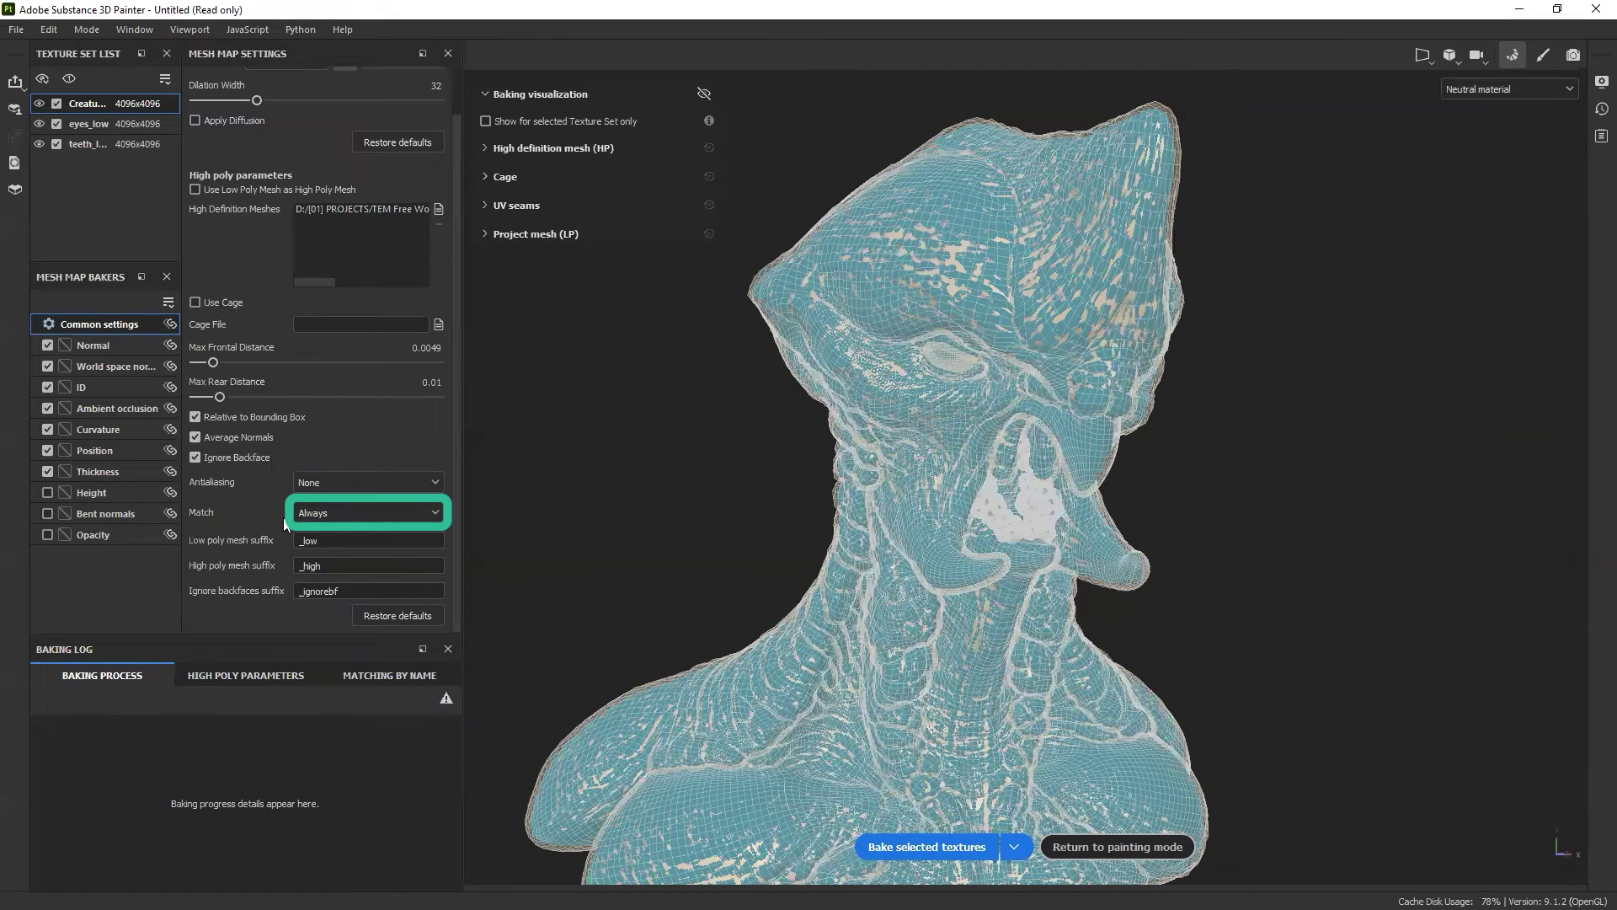
- Set Match to By Mesh Name, keeping the _low and _high mesh suffixes
{"action": "left_click", "coordinate": [383, 513]}
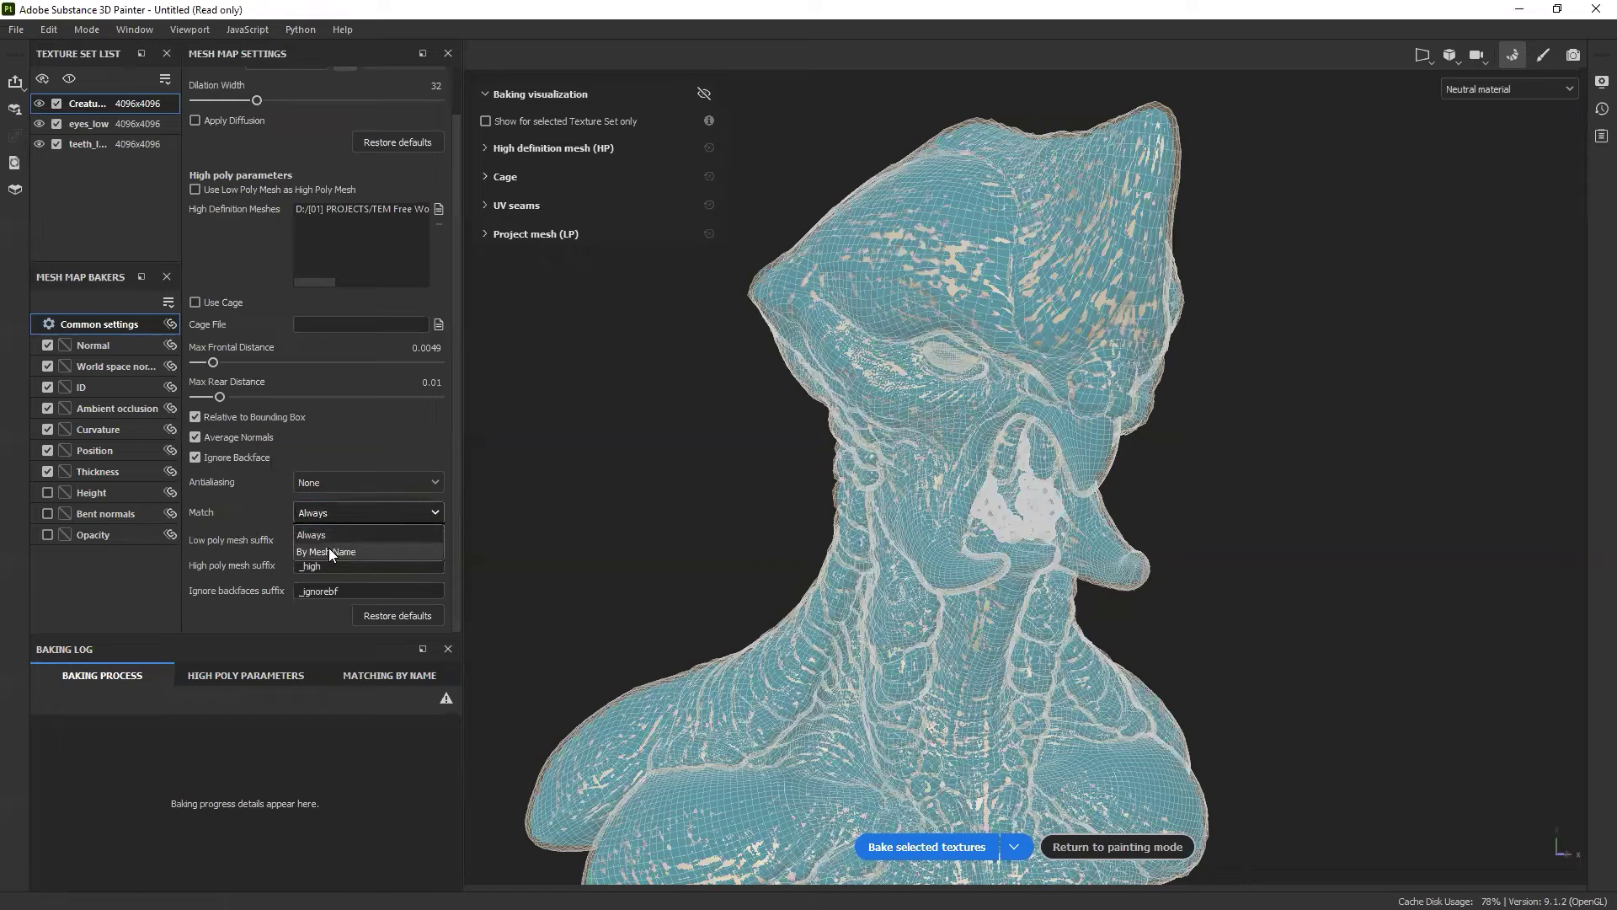
{"action": "left_click", "coordinate": [329, 548]}
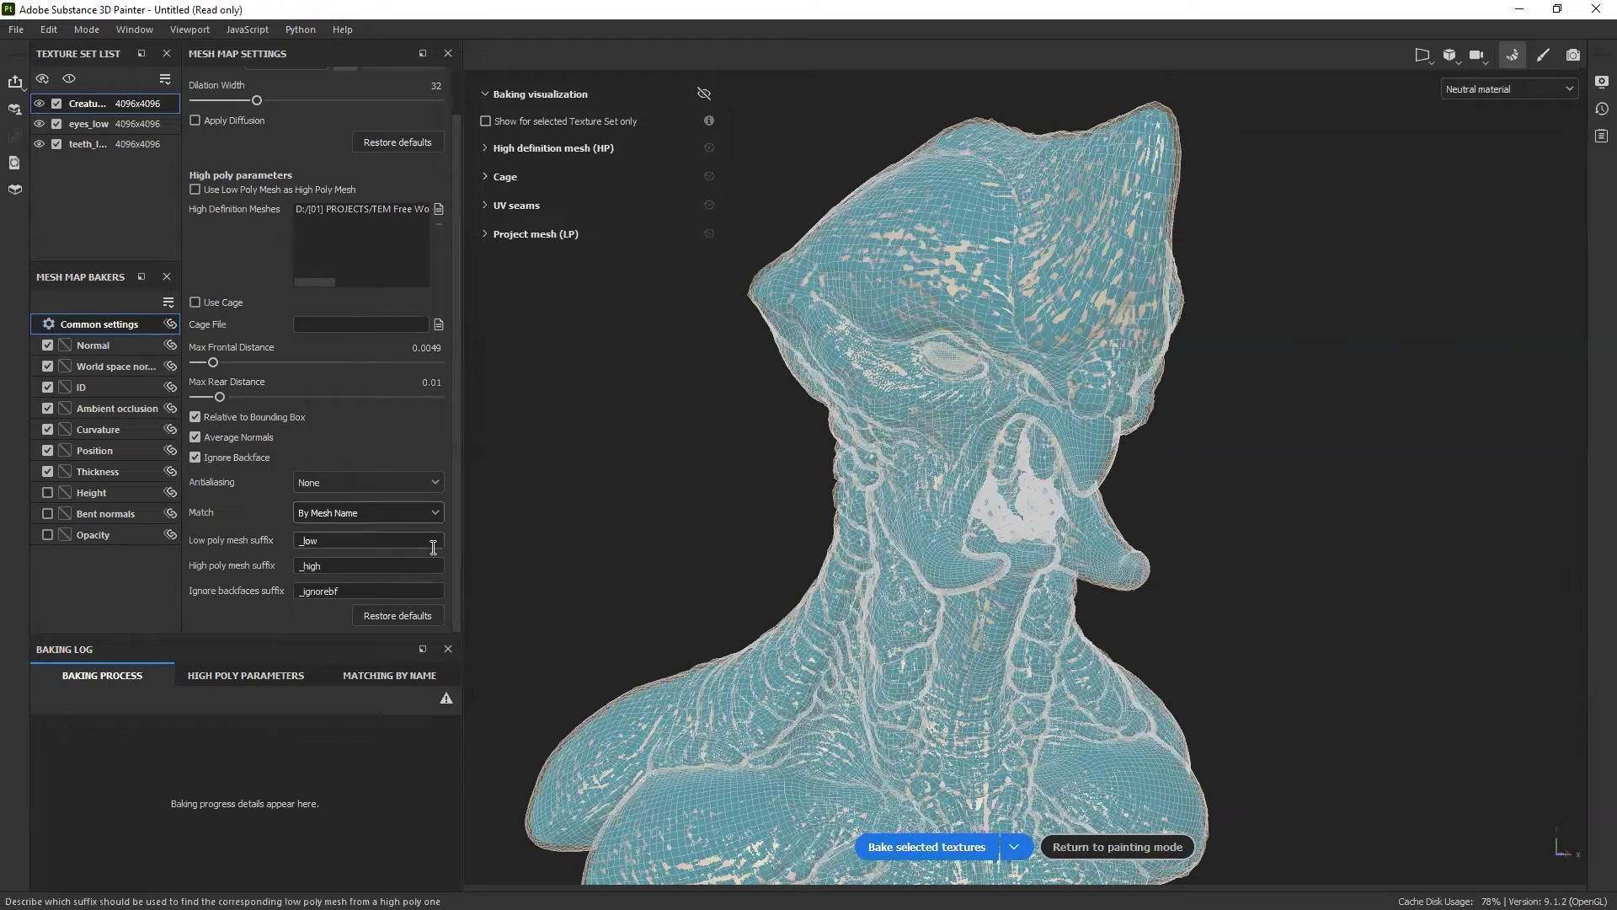
{"action": "left_click", "coordinate": [327, 565]}
{"action": "double_click", "coordinate": [328, 540]}
{"action": "left_click", "coordinate": [335, 542]}
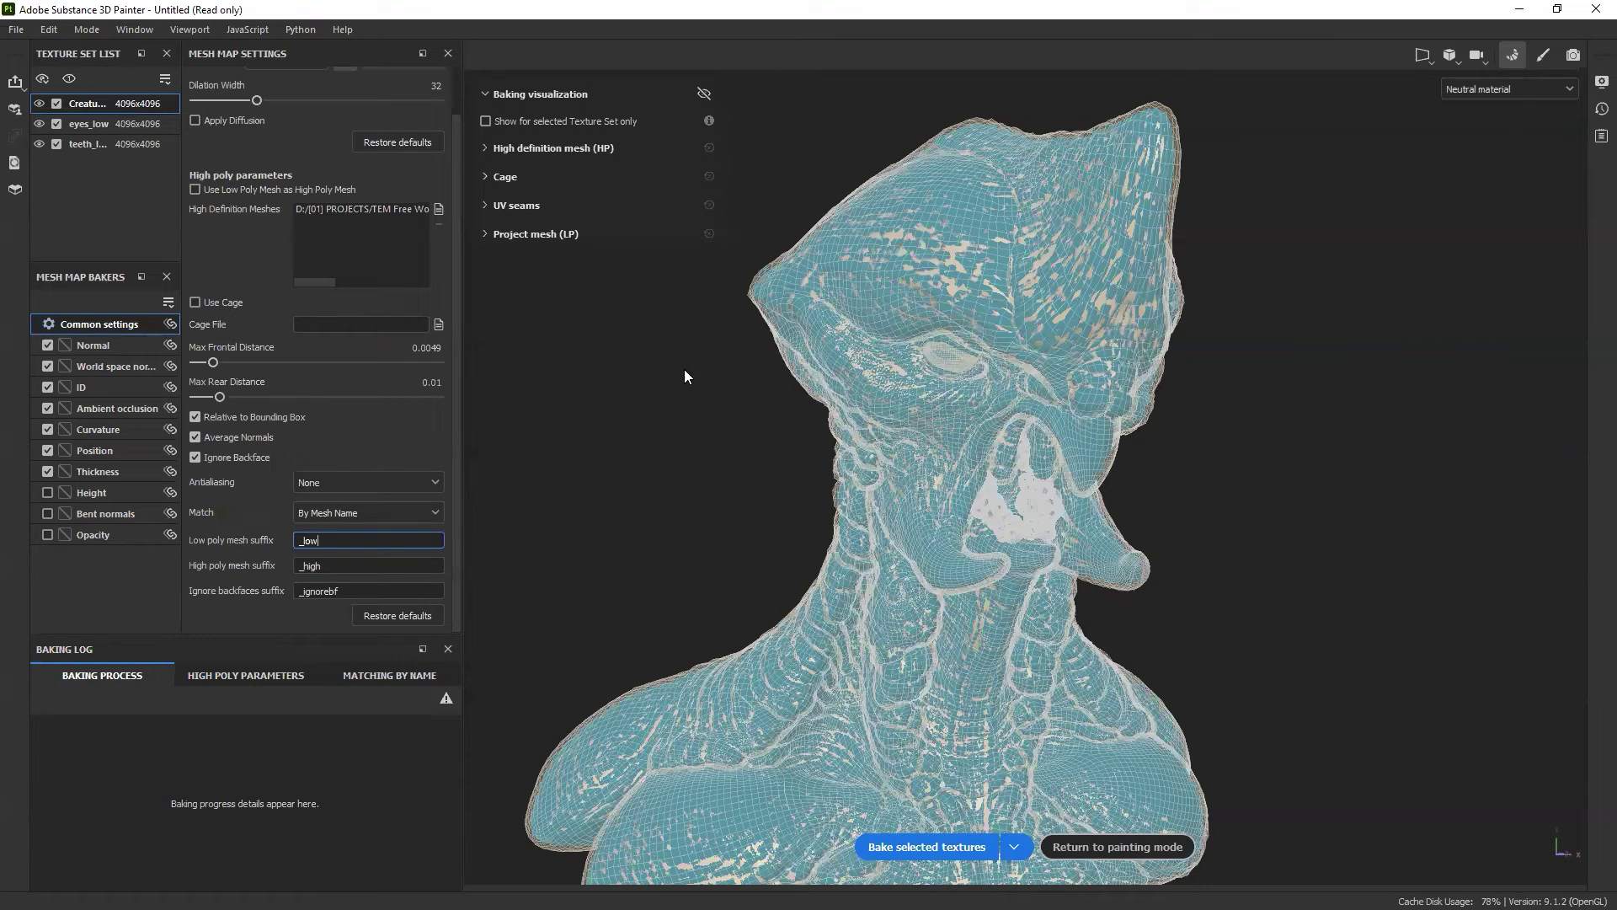
{"action": "scroll", "coordinate": [447, 126], "scroll_direction": "up", "scroll_amount": 2}
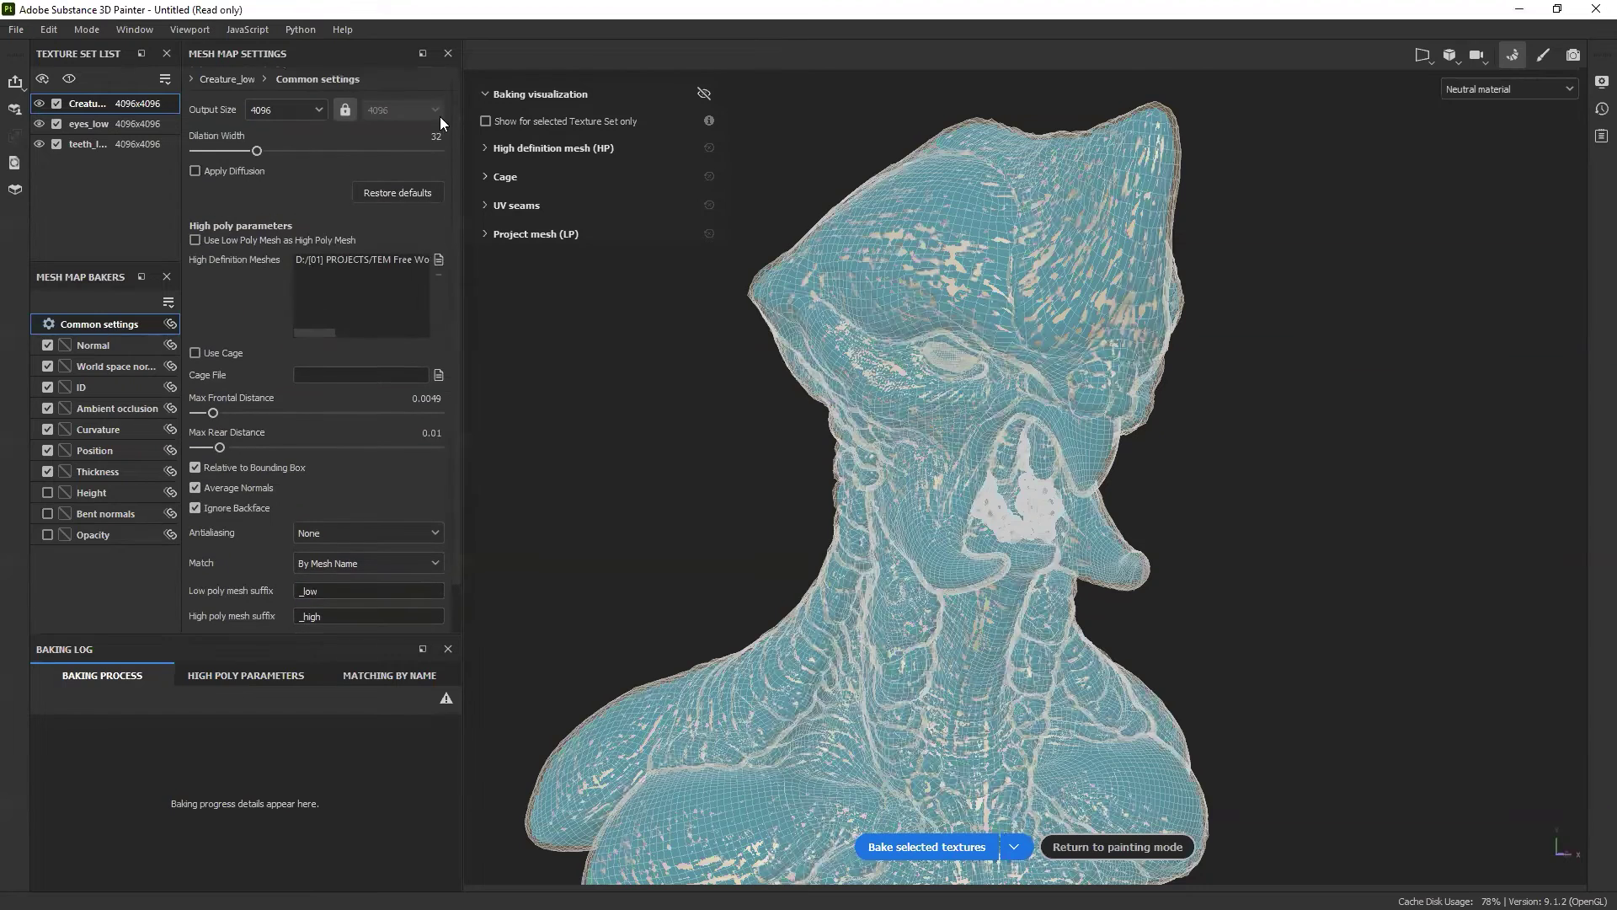
{"action": "left_click", "coordinate": [297, 110]}
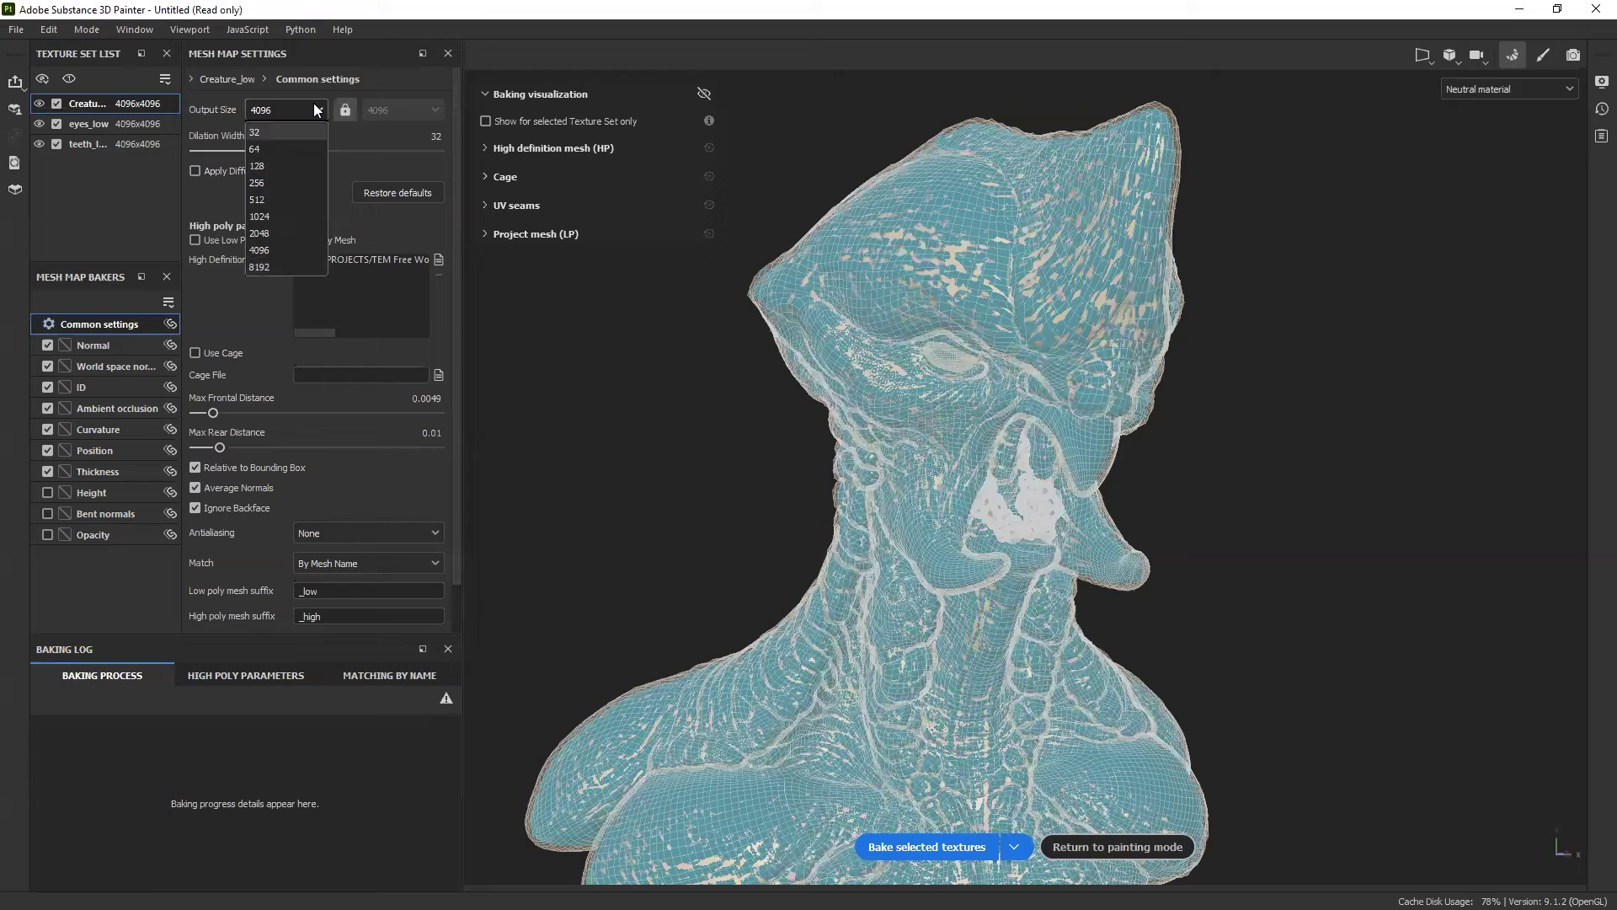
{"action": "left_click", "coordinate": [227, 110]}
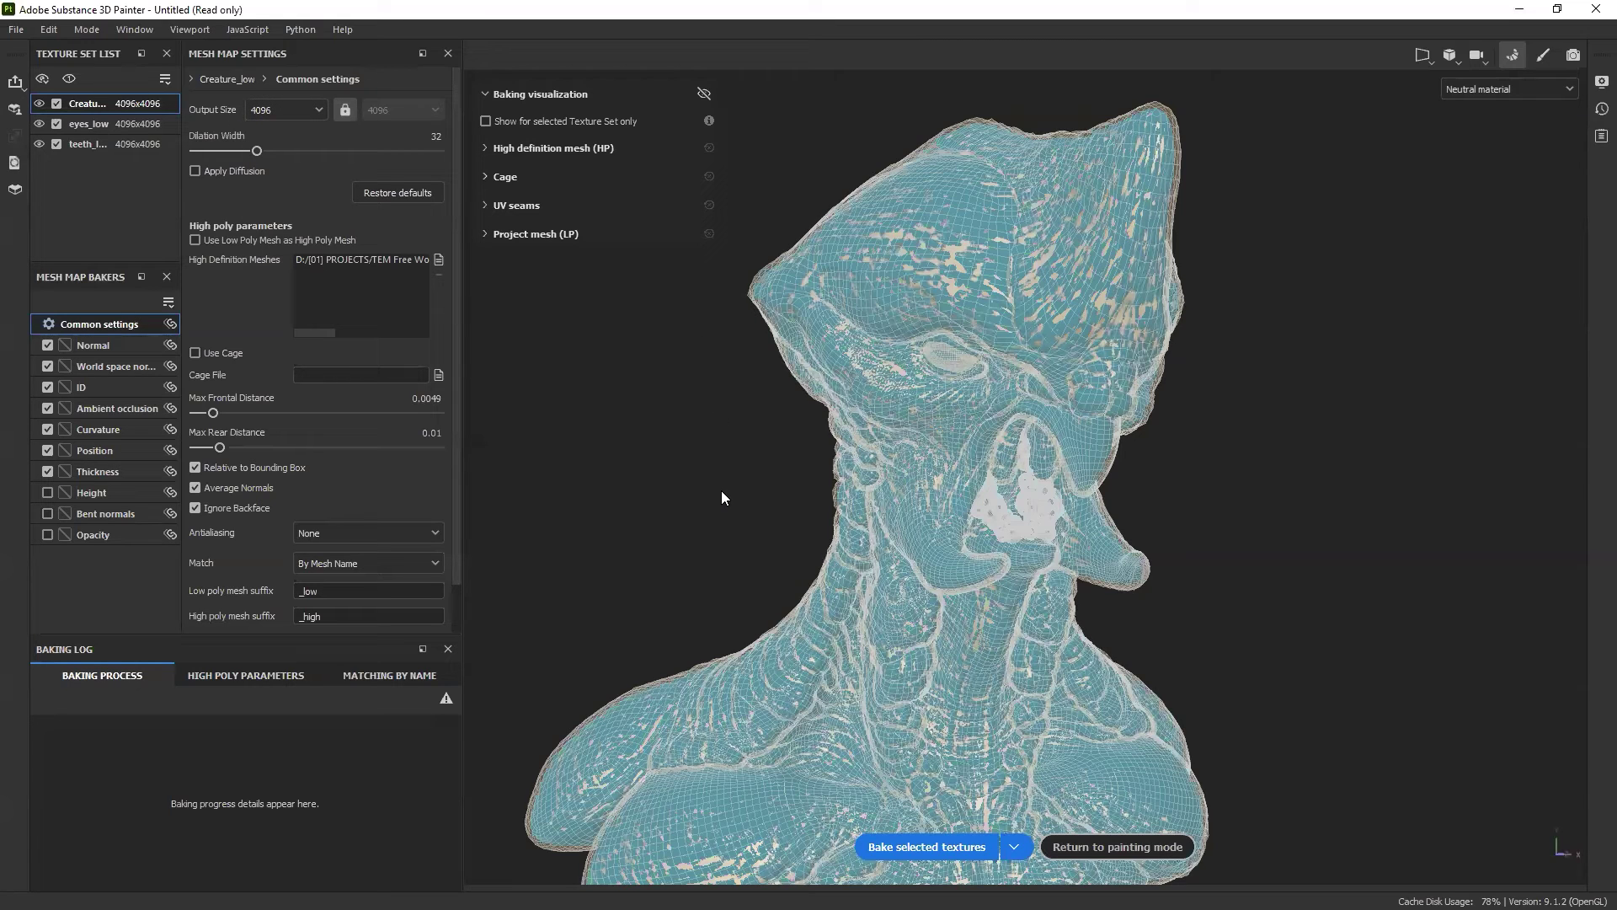
{"action": "left_click", "coordinate": [261, 108]}
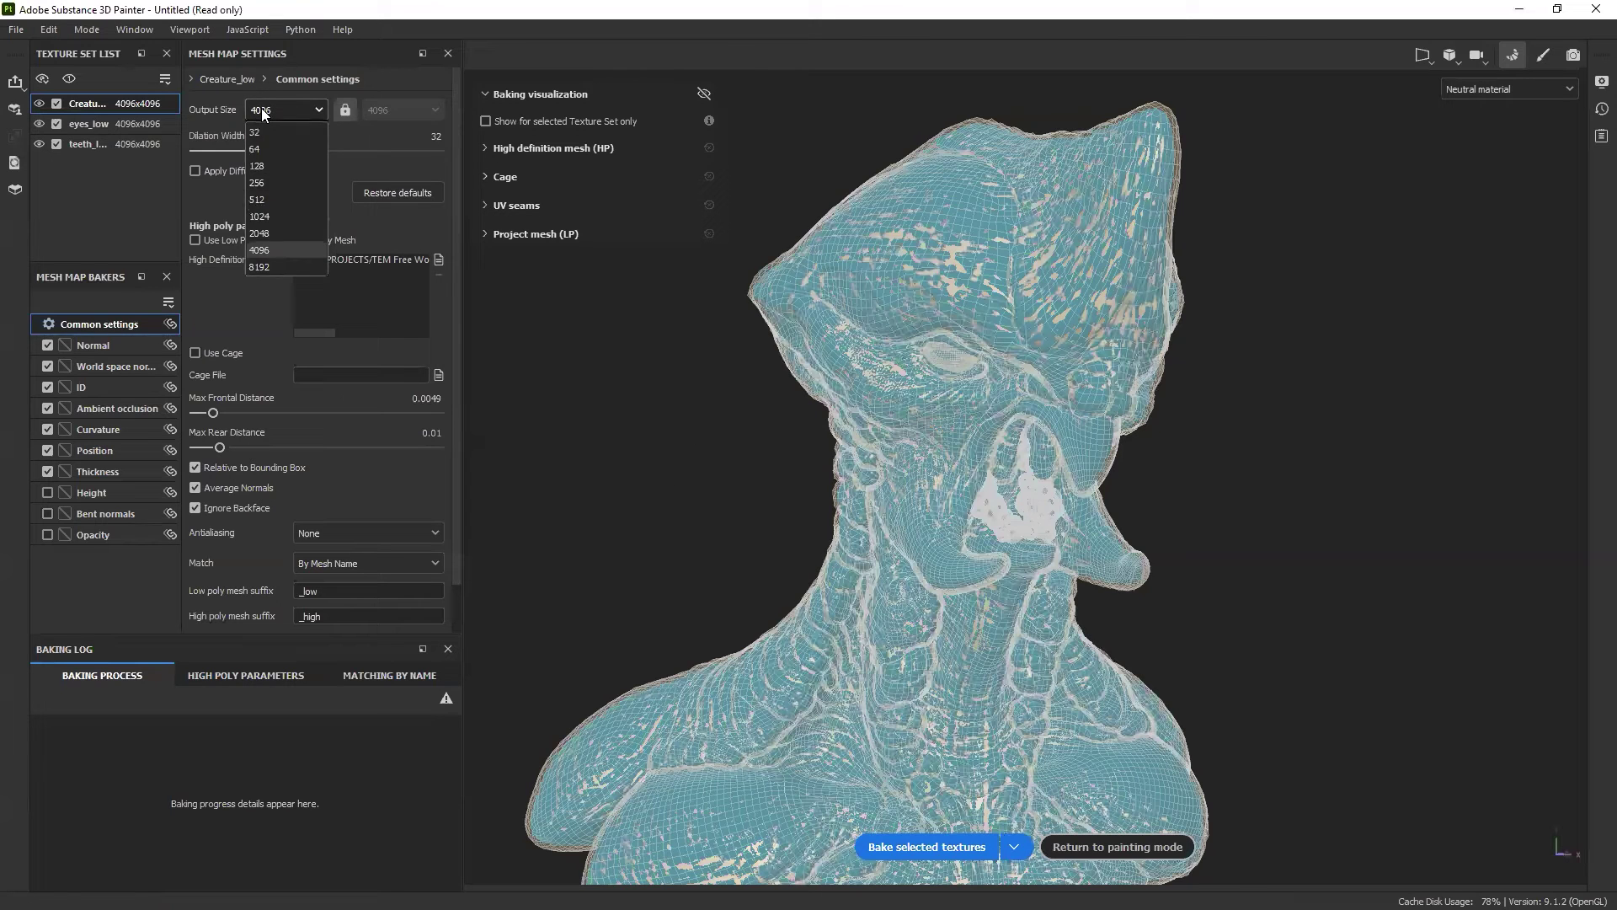
{"action": "left_click", "coordinate": [261, 108]}
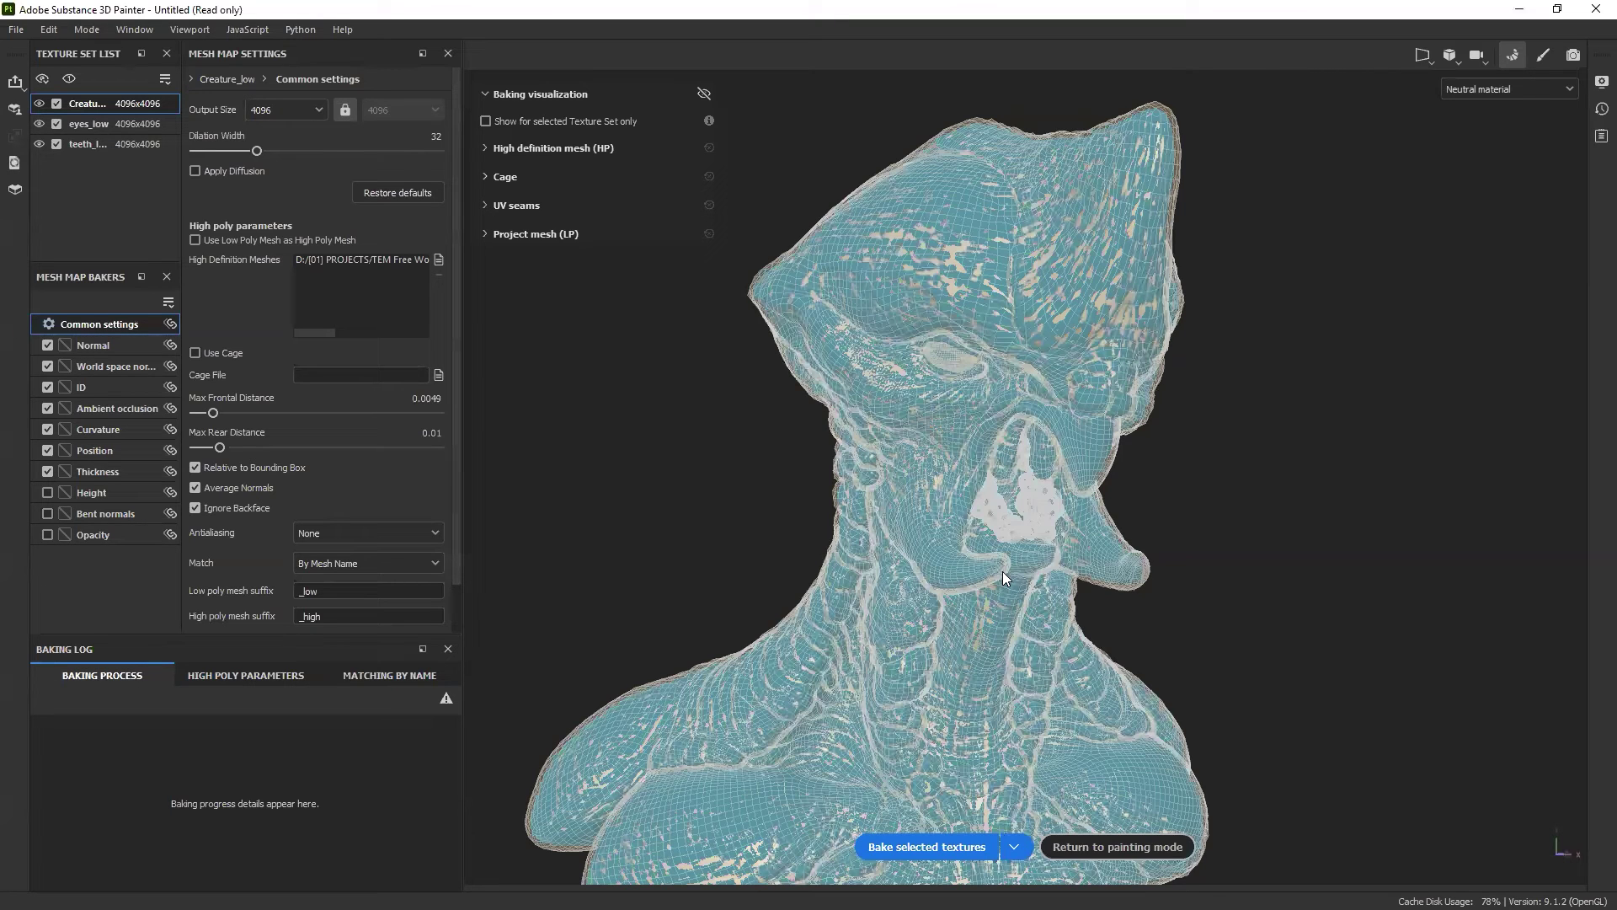
- Bake the selected mesh maps for the Creature_low and eyes_low texture sets
{"action": "left_click", "coordinate": [939, 848]}
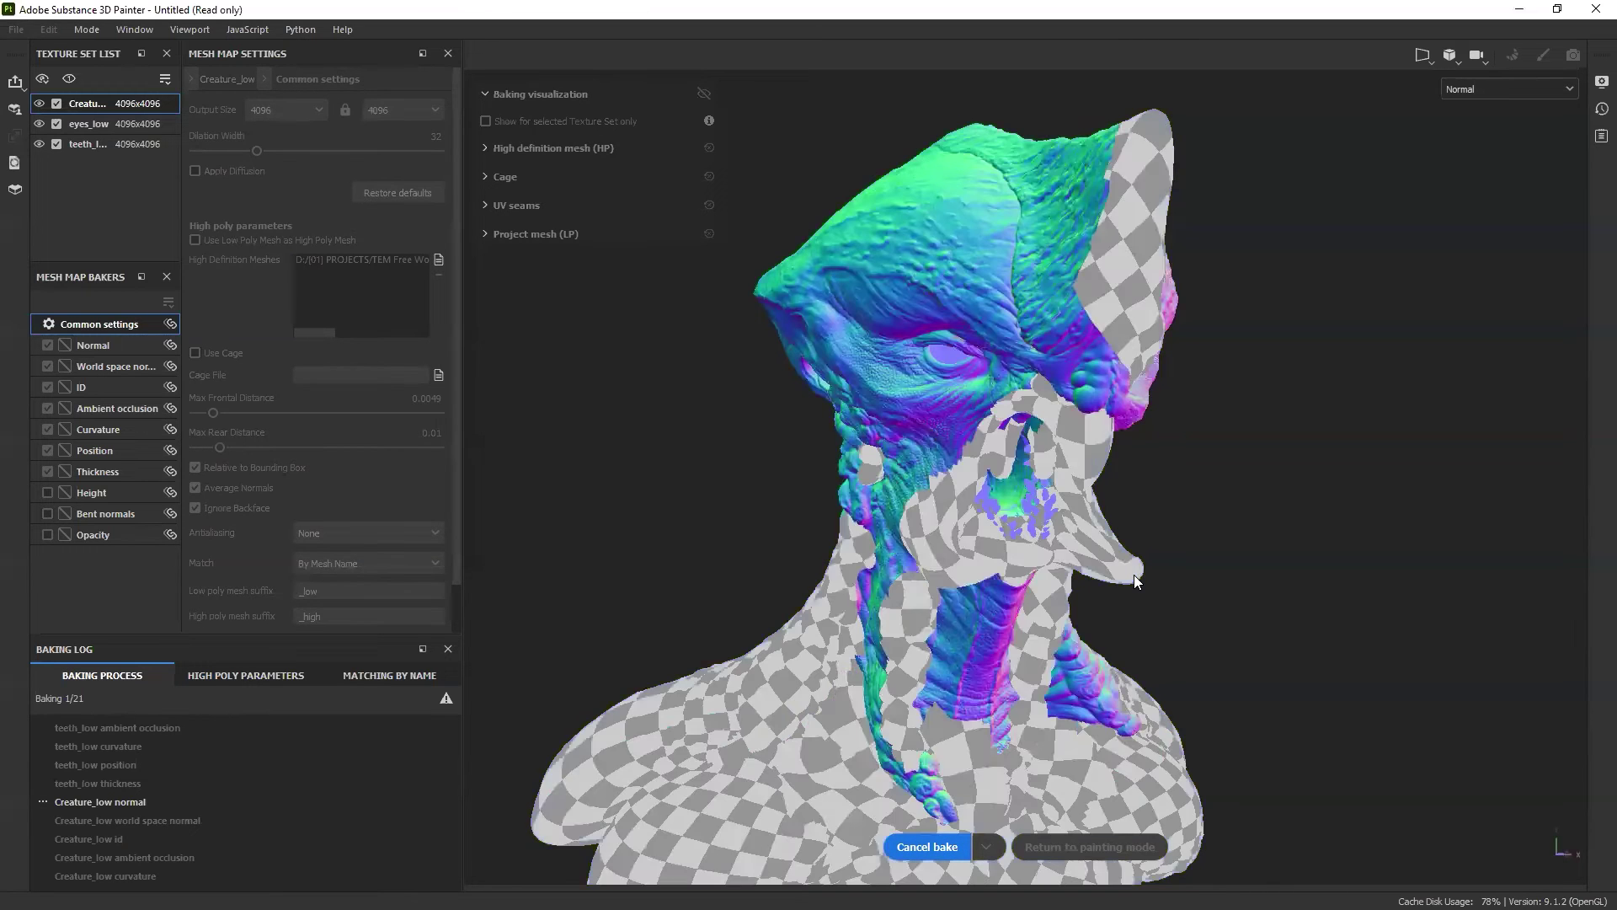
{"action": "mouse_move", "coordinate": [1267, 526]}
{"action": "left_mouse_down", "text": "alt"}
{"action": "mouse_move", "coordinate": [1211, 534]}
{"action": "mouse_move", "coordinate": [1330, 584]}
{"action": "mouse_move", "coordinate": [1239, 482]}
{"action": "mouse_move", "coordinate": [1053, 498]}
{"action": "mouse_move", "coordinate": [1314, 534]}
{"action": "mouse_move", "coordinate": [1495, 500]}
{"action": "mouse_move", "coordinate": [1315, 499]}
{"action": "mouse_move", "coordinate": [1241, 540]}
{"action": "left_mouse_up", "text": "alt"}
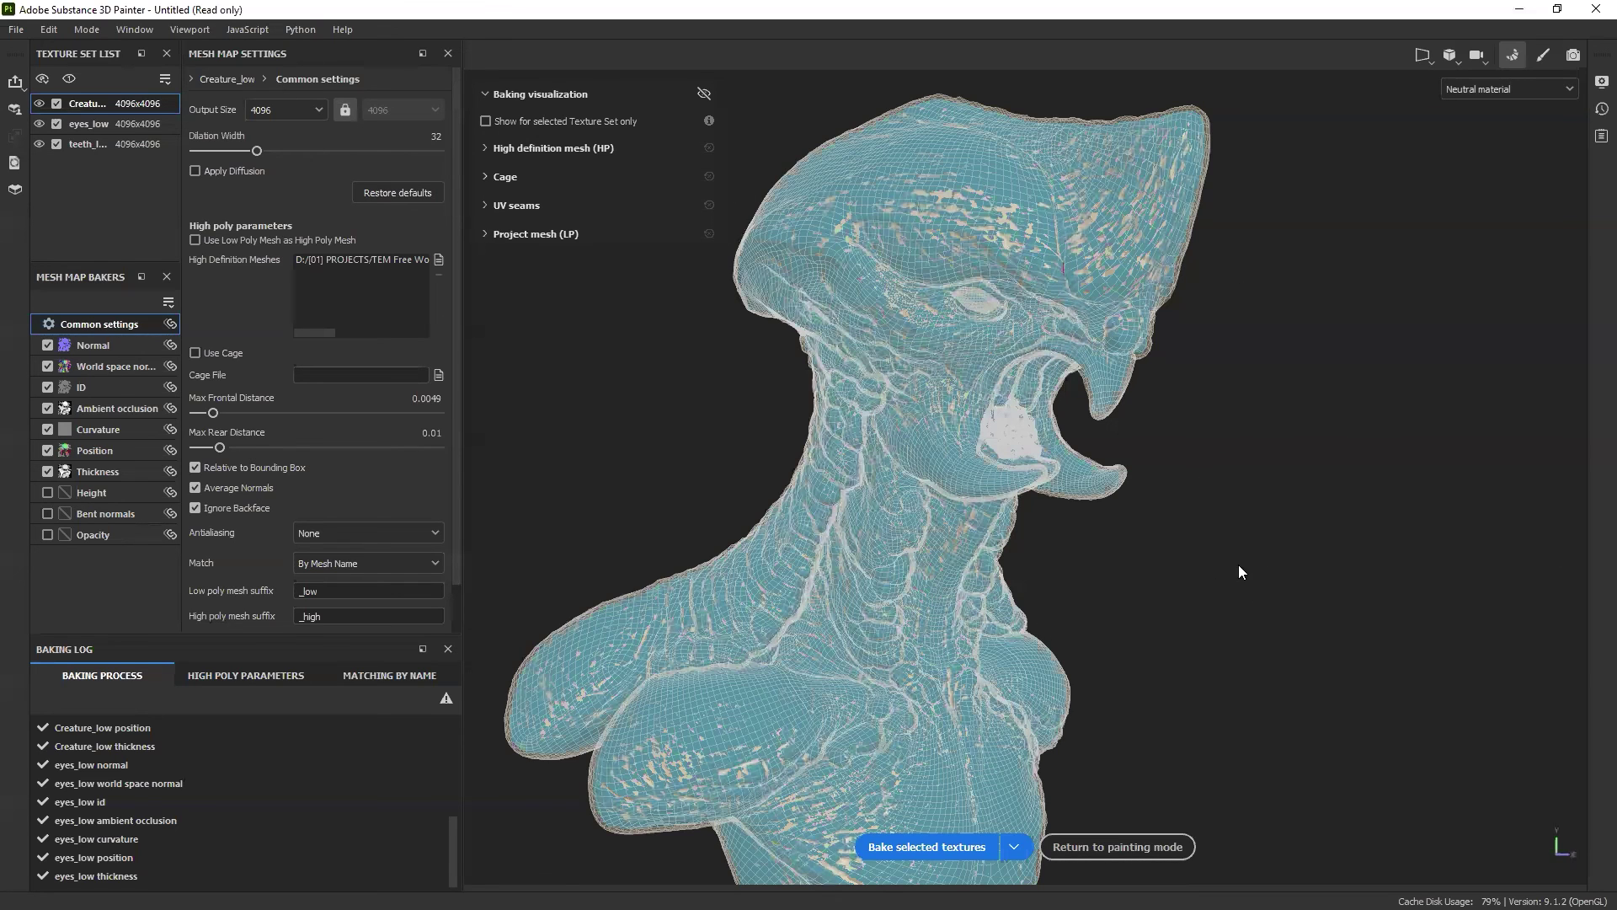
- Return to painting mode and inspect the bust's baked sculpt detail
{"action": "left_click", "coordinate": [1124, 846]}
{"action": "mouse_move", "coordinate": [873, 576]}
{"action": "left_mouse_down", "text": "alt"}
{"action": "mouse_move", "coordinate": [638, 554]}
{"action": "mouse_move", "coordinate": [899, 594]}
{"action": "mouse_move", "coordinate": [910, 642]}
{"action": "mouse_move", "coordinate": [661, 628]}
{"action": "mouse_move", "coordinate": [737, 249]}
{"action": "mouse_move", "coordinate": [740, 589]}
{"action": "mouse_move", "coordinate": [718, 506]}
{"action": "mouse_move", "coordinate": [758, 539]}
{"action": "mouse_move", "coordinate": [817, 484]}
{"action": "mouse_move", "coordinate": [758, 471]}
{"action": "mouse_move", "coordinate": [749, 429]}
{"action": "mouse_move", "coordinate": [771, 404]}
{"action": "mouse_move", "coordinate": [614, 505]}
{"action": "mouse_move", "coordinate": [546, 610]}
{"action": "mouse_move", "coordinate": [891, 559]}
{"action": "mouse_move", "coordinate": [830, 578]}
{"action": "mouse_move", "coordinate": [855, 596]}
{"action": "left_mouse_up", "text": "alt"}
{"action": "scroll", "coordinate": [661, 627], "scroll_direction": "up", "scroll_amount": 3}
{"action": "scroll", "coordinate": [721, 462], "scroll_direction": "up", "scroll_amount": 5}
{"action": "scroll", "coordinate": [771, 404], "scroll_direction": "down", "scroll_amount": 5}
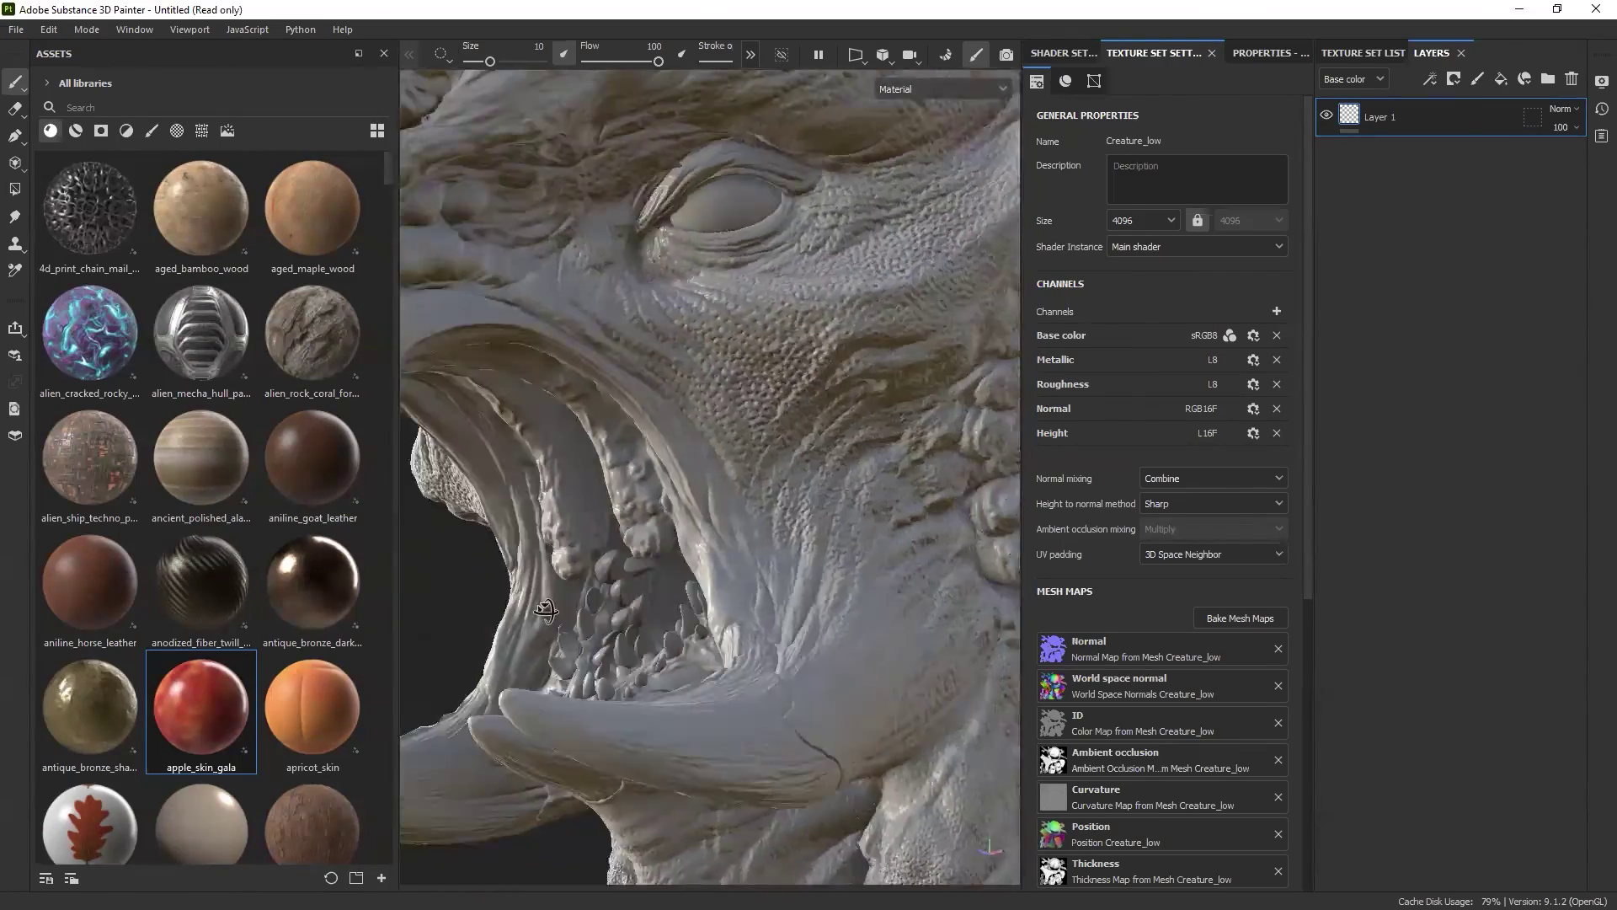
{"action": "scroll", "coordinate": [546, 609], "scroll_direction": "down", "scroll_amount": 3}
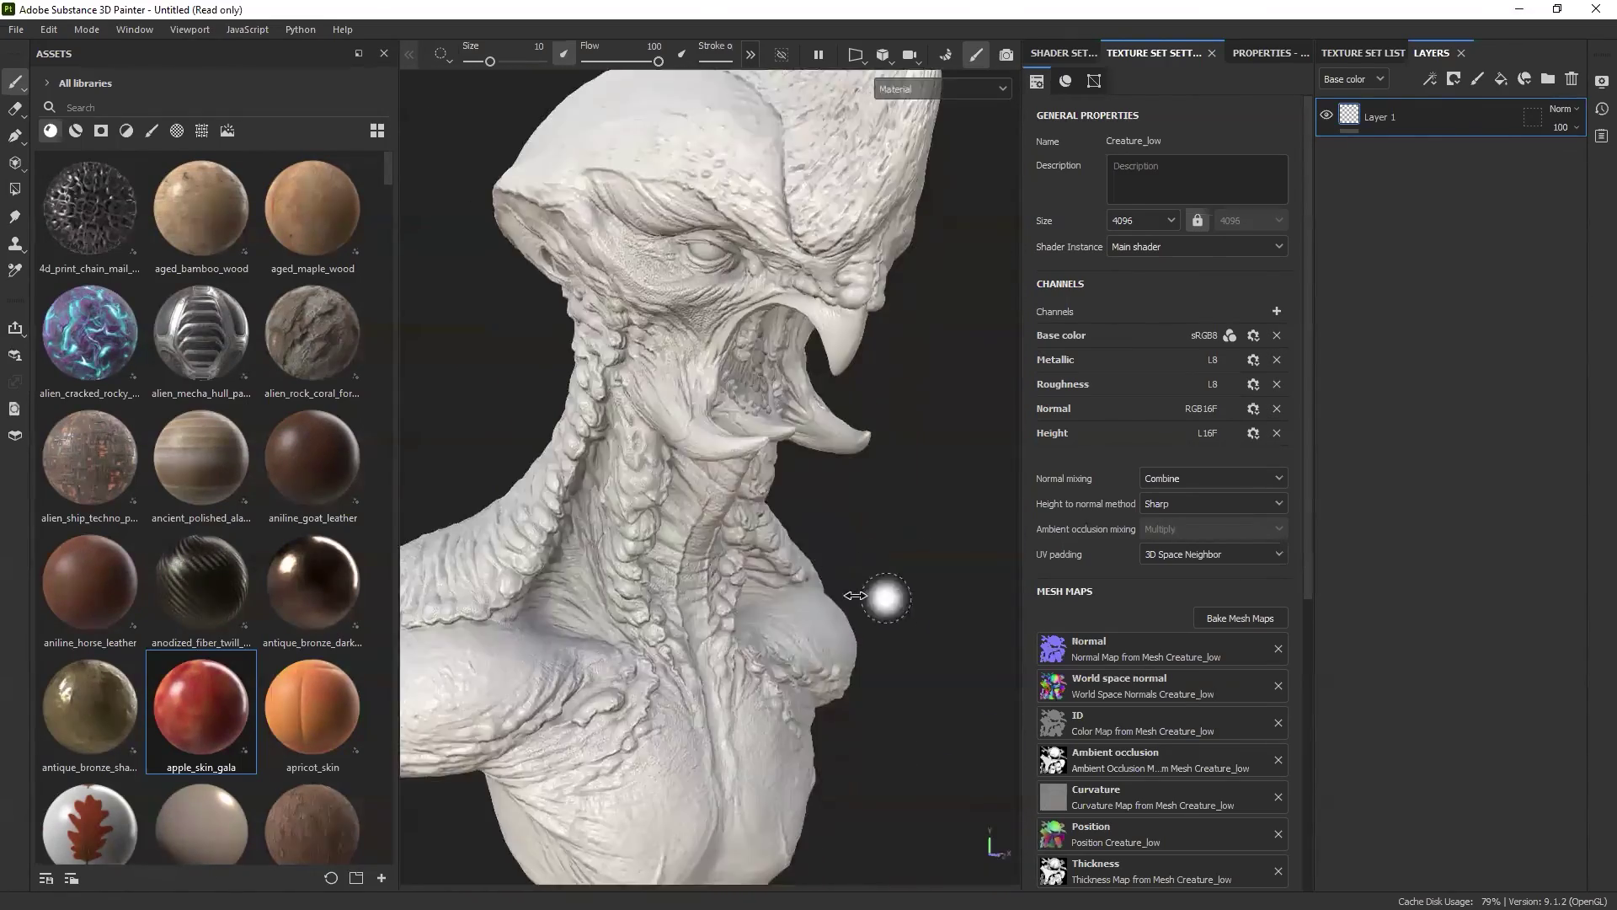